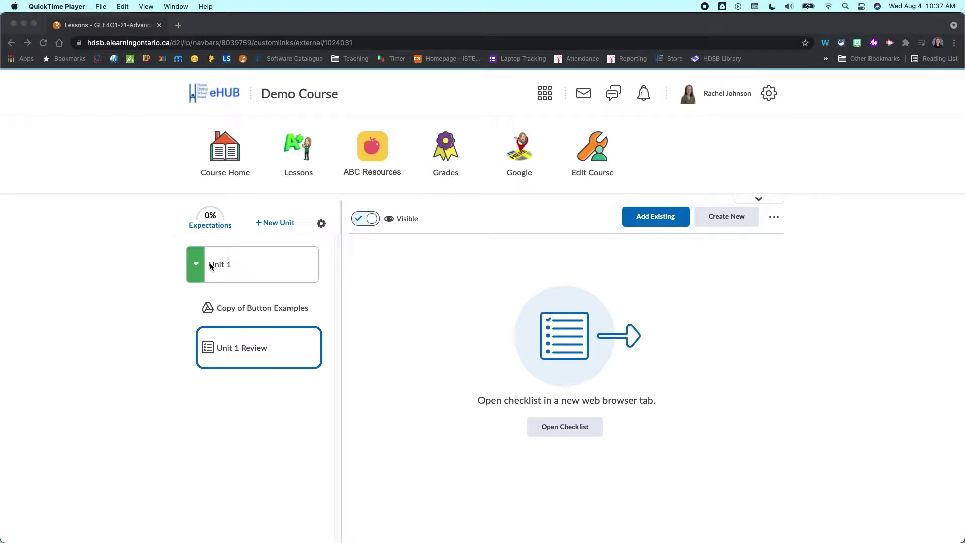
- Bring Chrome to the front and go to the Demo Course home page
{"action": "left_click", "coordinate": [227, 170]}
{"action": "left_click", "coordinate": [225, 168]}
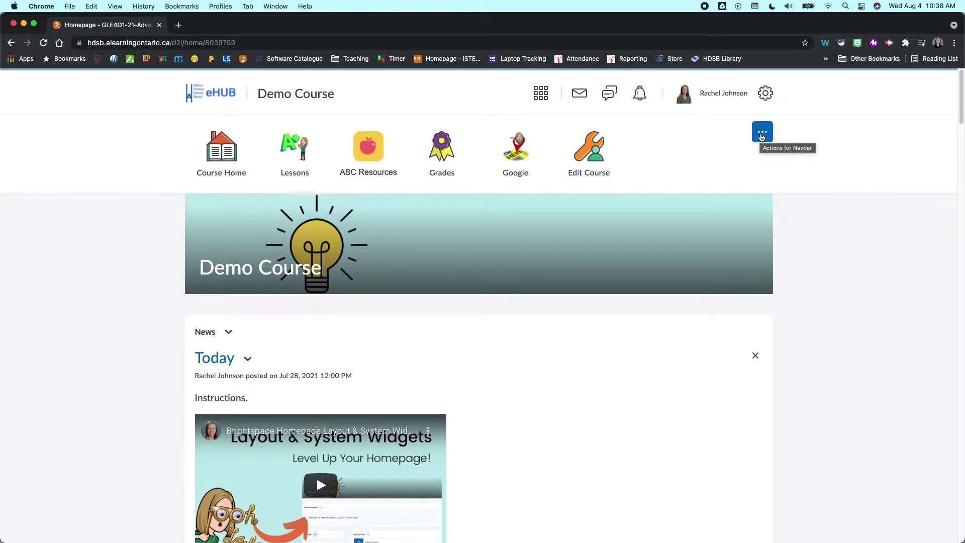
- Start editing the Demo NavBar and select Awards in its list of links to add
{"action": "left_click", "coordinate": [762, 137]}
{"action": "left_click", "coordinate": [756, 170]}
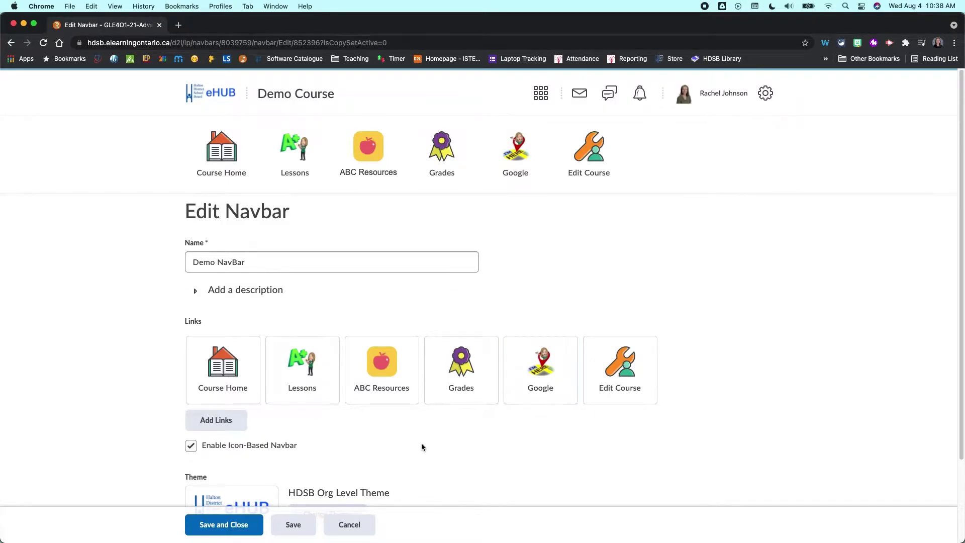
{"action": "left_click", "coordinate": [216, 422]}
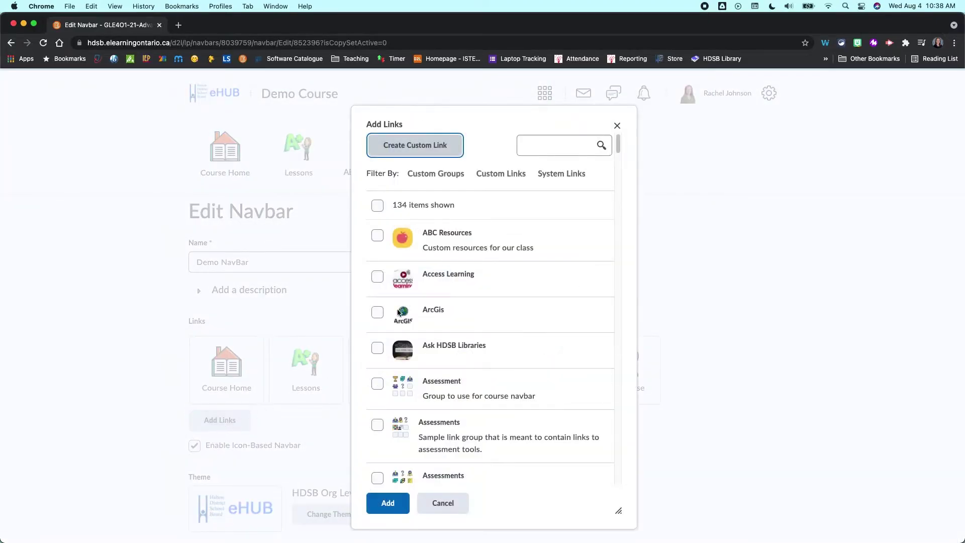
{"action": "scroll", "coordinate": [401, 311], "scroll_direction": "down", "scroll_amount": 8}
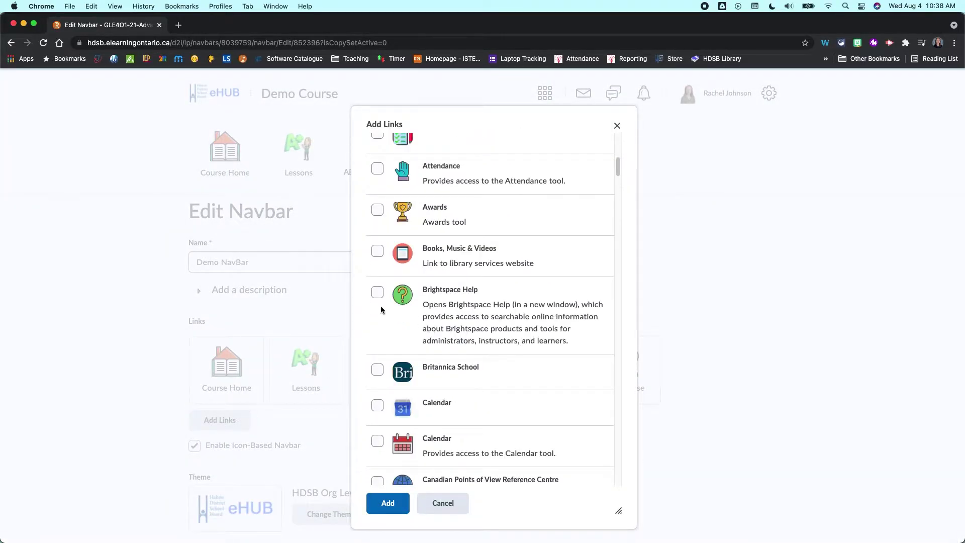
{"action": "left_click", "coordinate": [373, 215]}
- Add Awards before Grades, remove Google and ABC Resources, and save the navbar
{"action": "left_click", "coordinate": [392, 508]}
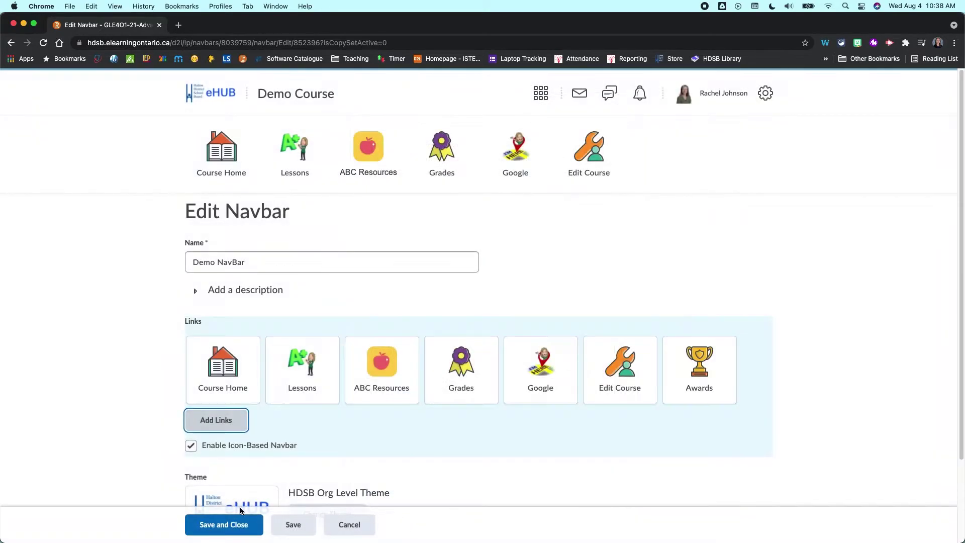
{"action": "left_click_drag", "start_coordinate": [694, 375], "coordinate": [437, 370]}
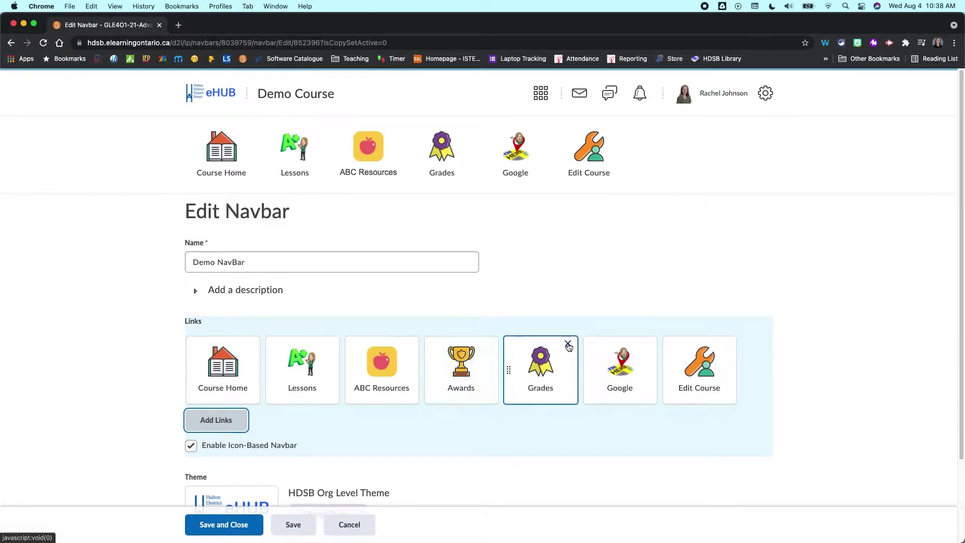
{"action": "left_click", "coordinate": [647, 345]}
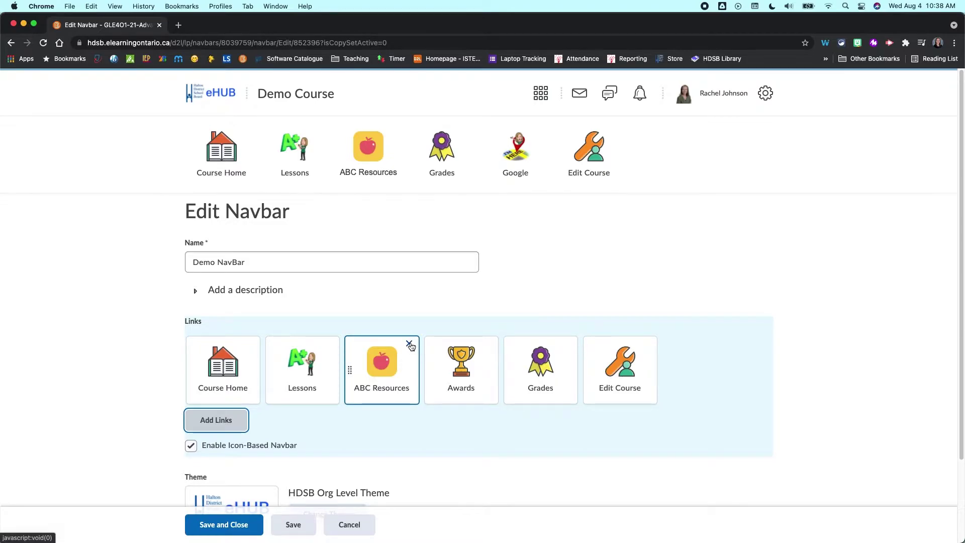
{"action": "left_click", "coordinate": [410, 345]}
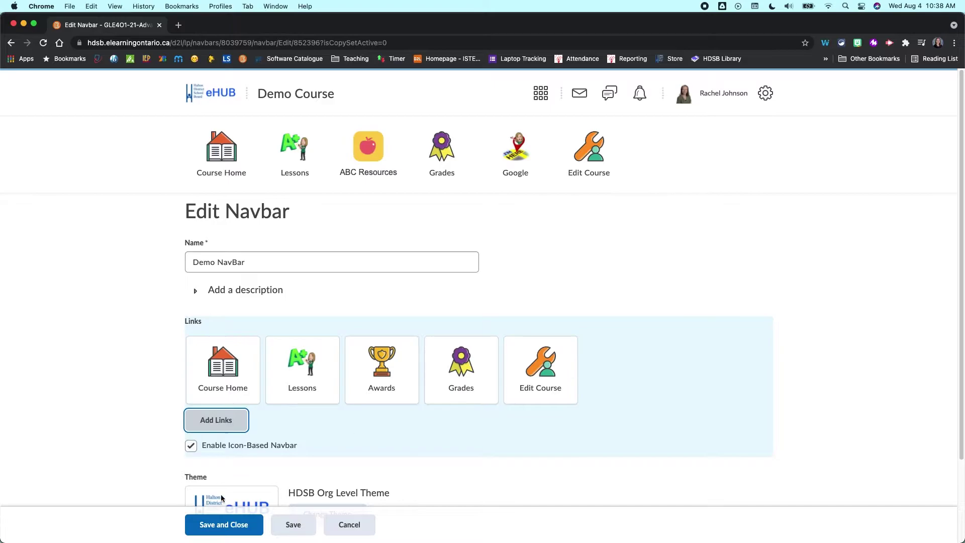
{"action": "left_click", "coordinate": [230, 525]}
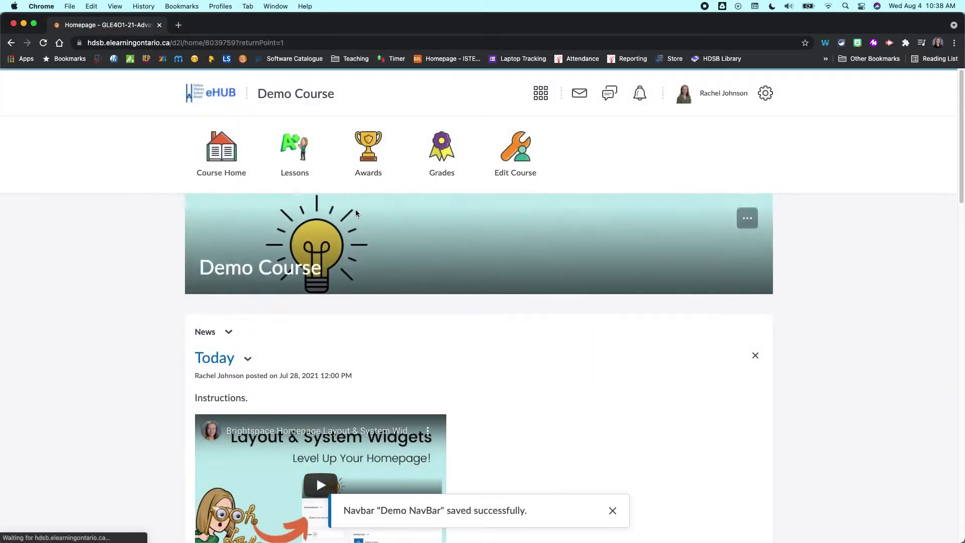
- Open the Awards tool from the course navbar
{"action": "left_click", "coordinate": [374, 151]}
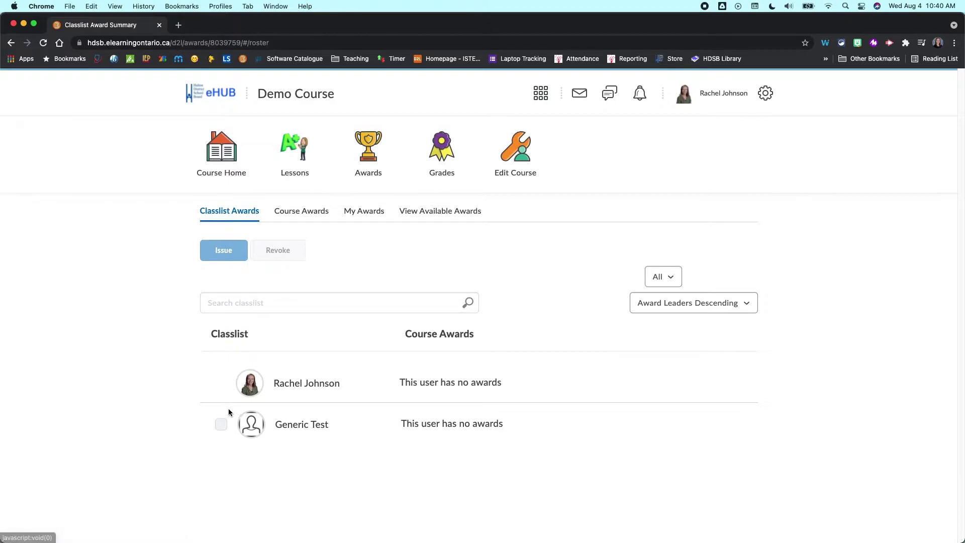
{"action": "left_click", "coordinate": [217, 426]}
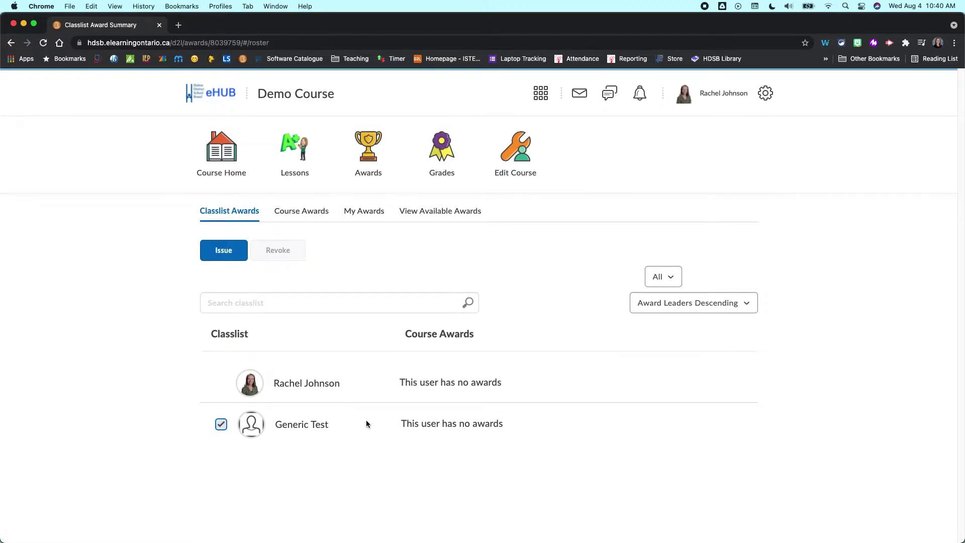
{"action": "left_click", "coordinate": [237, 256]}
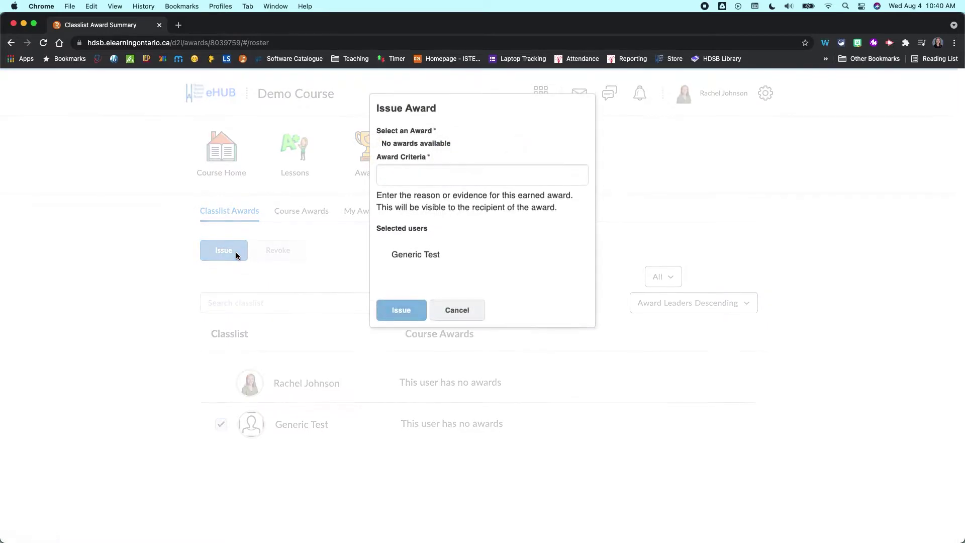
{"action": "left_click", "coordinate": [413, 173]}
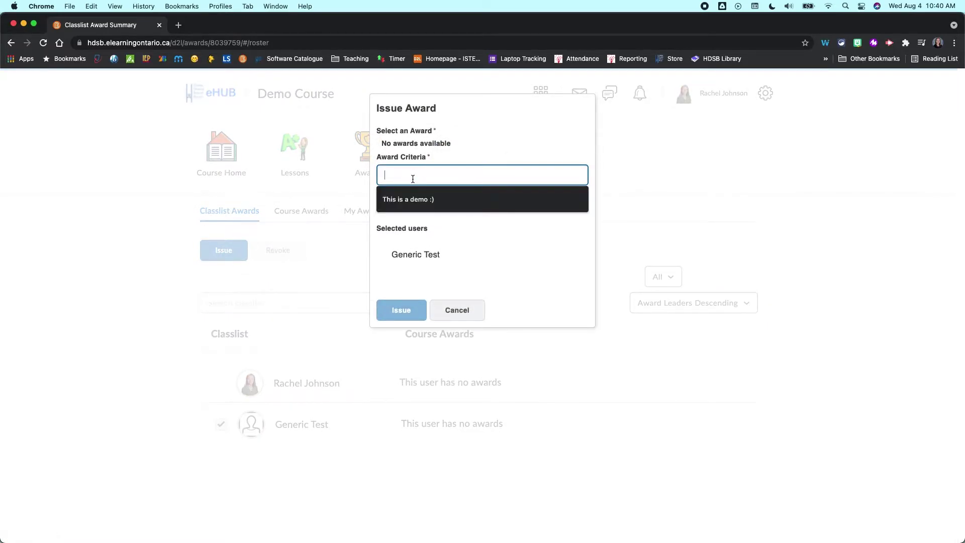
{"action": "left_click", "coordinate": [437, 169]}
{"action": "left_click", "coordinate": [463, 132]}
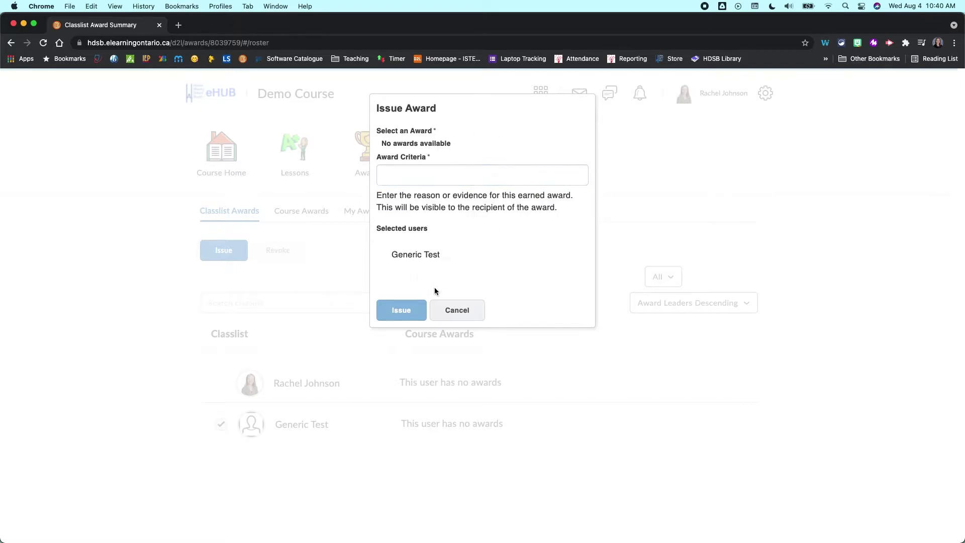
{"action": "left_click", "coordinate": [451, 313]}
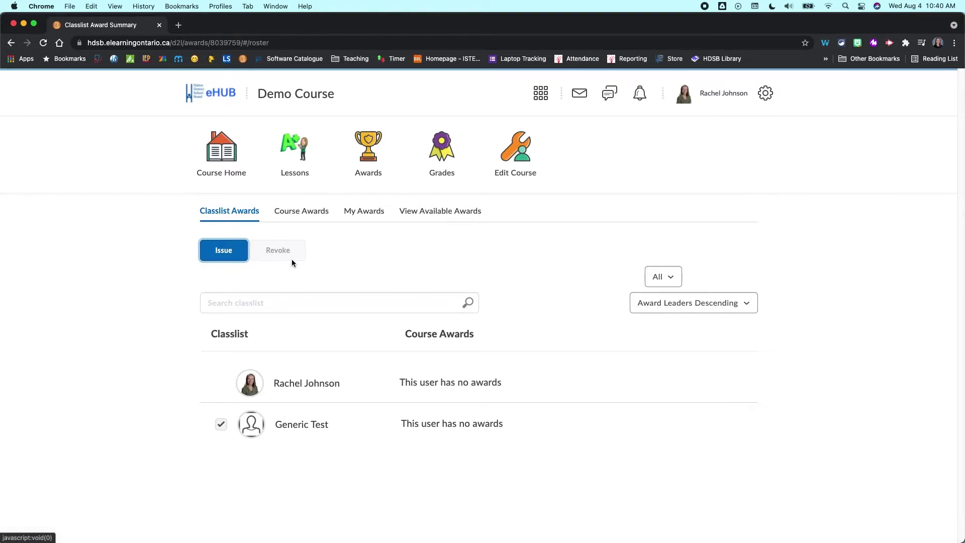
- Deselect Generic Test and add the existing D2L Test Award certificate to the course
{"action": "left_click", "coordinate": [221, 426]}
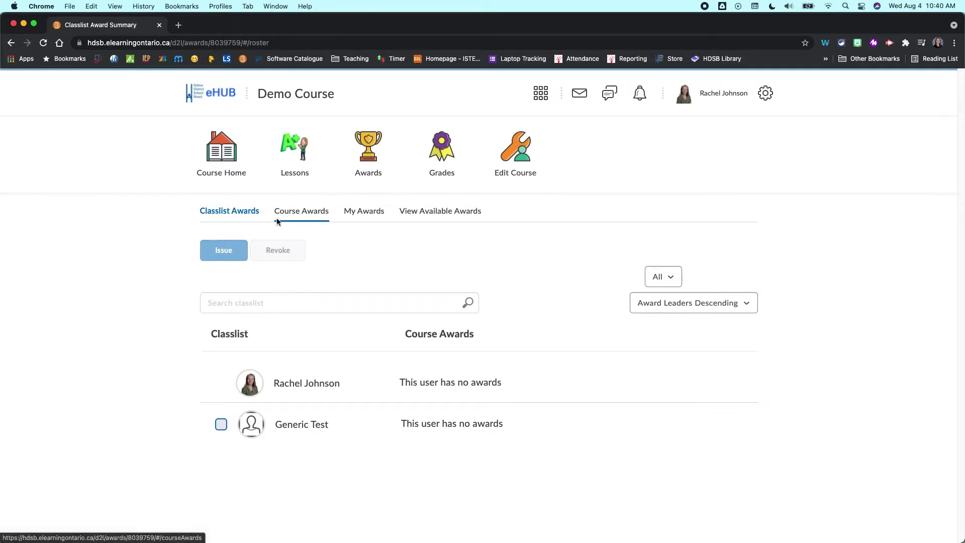
{"action": "left_click", "coordinate": [296, 214]}
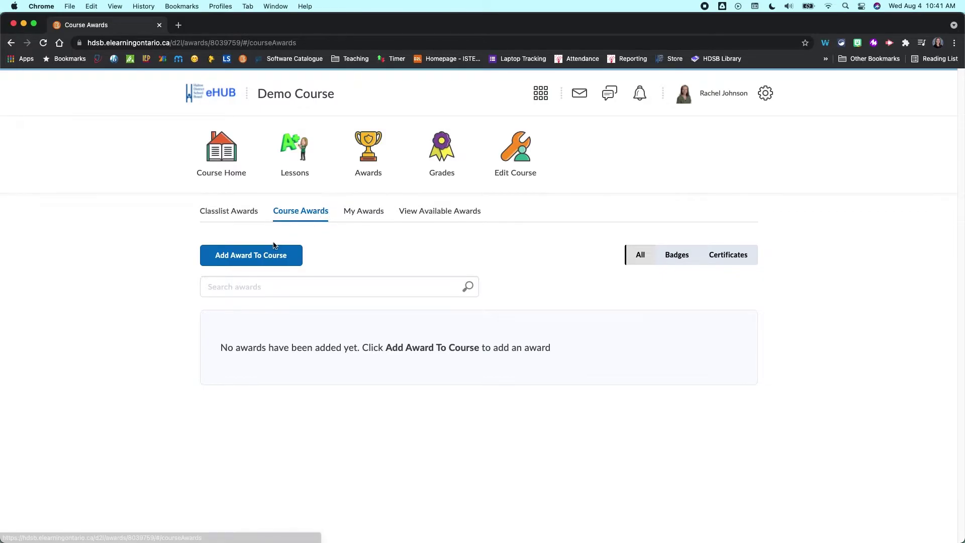
{"action": "left_click", "coordinate": [259, 257]}
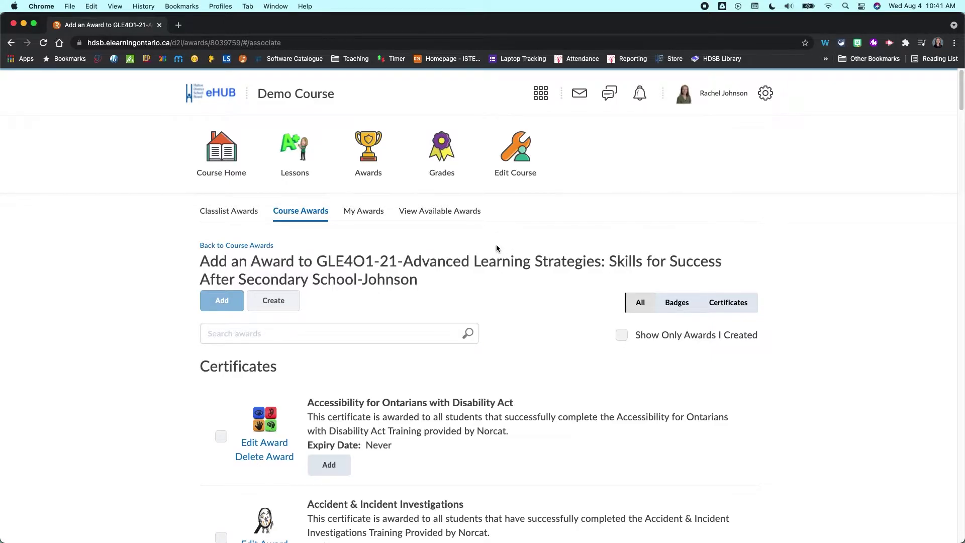
{"action": "scroll", "coordinate": [469, 284], "scroll_direction": "down", "scroll_amount": 5}
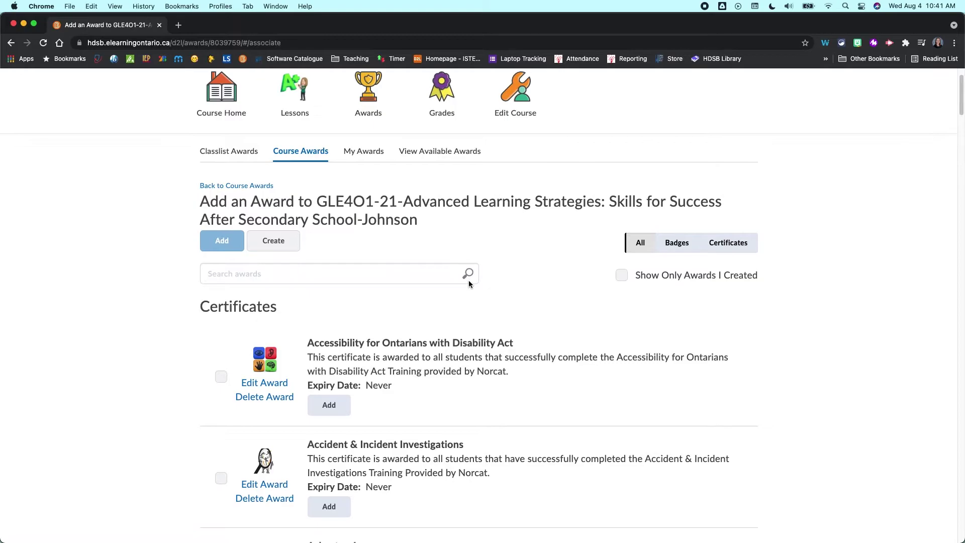
{"action": "scroll", "coordinate": [452, 302], "scroll_direction": "down", "scroll_amount": 12}
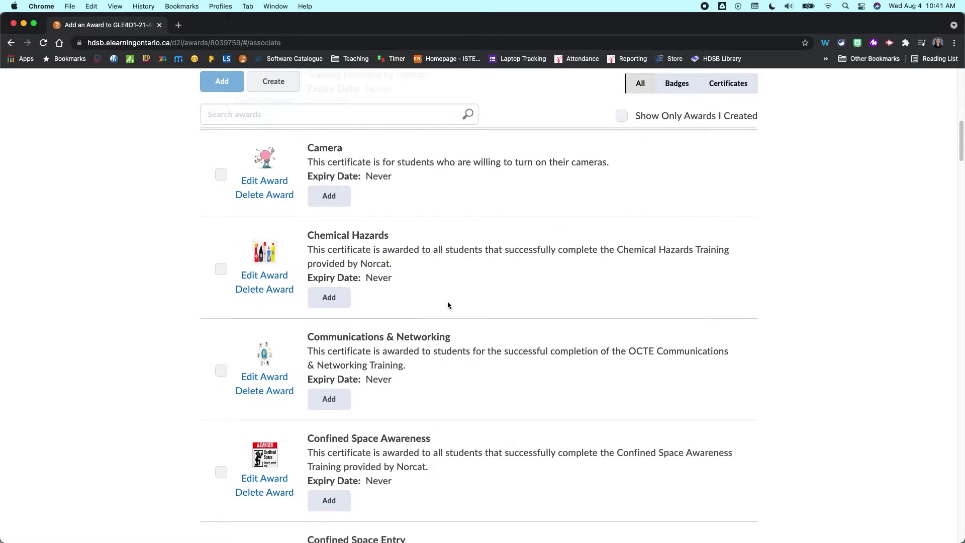
{"action": "scroll", "coordinate": [447, 305], "scroll_direction": "down", "scroll_amount": 2}
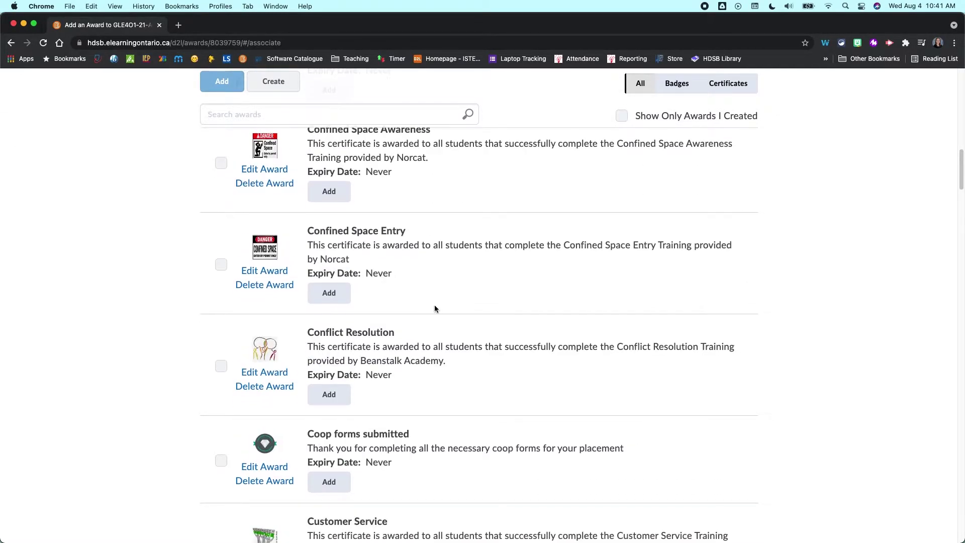
{"action": "scroll", "coordinate": [433, 304], "scroll_direction": "up", "scroll_amount": 18}
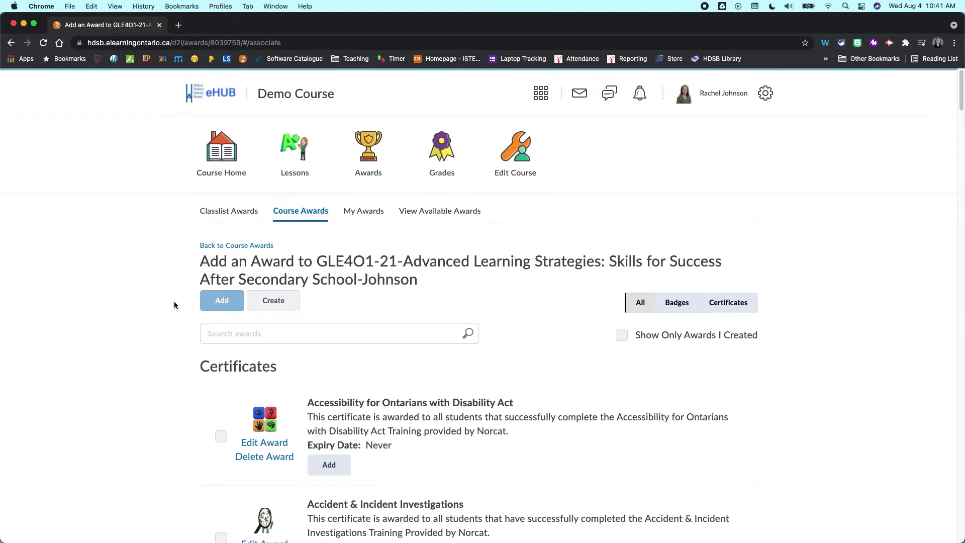
{"action": "scroll", "coordinate": [279, 300], "scroll_direction": "down", "scroll_amount": 6}
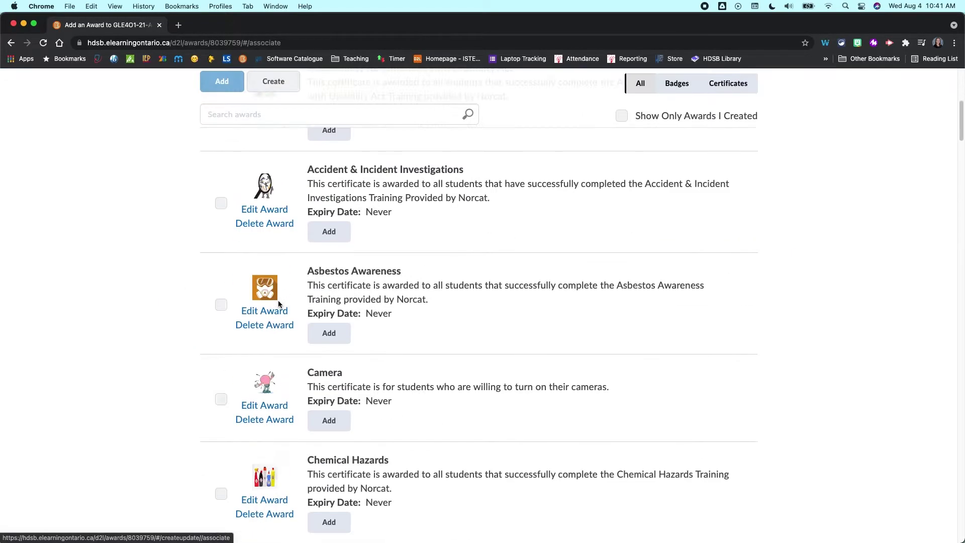
{"action": "scroll", "coordinate": [70, 337], "scroll_direction": "down", "scroll_amount": 10}
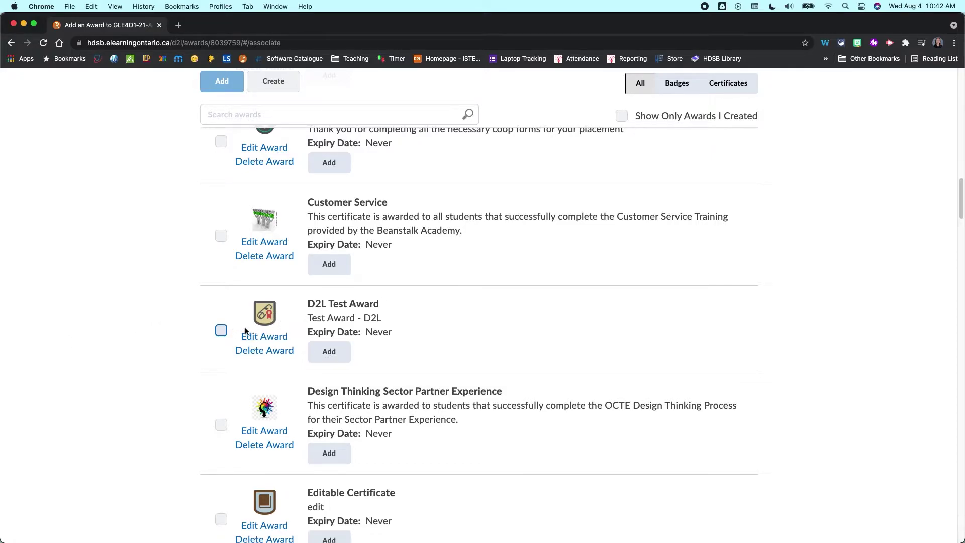
{"action": "left_click", "coordinate": [330, 352]}
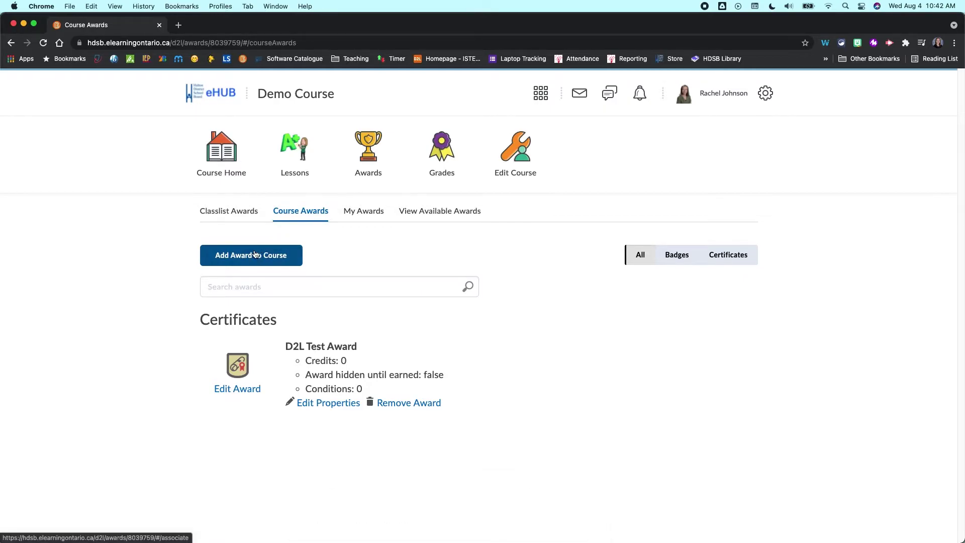
- Create a new course award named 'Lesson 1'
{"action": "left_click", "coordinate": [255, 255]}
{"action": "left_click", "coordinate": [272, 302]}
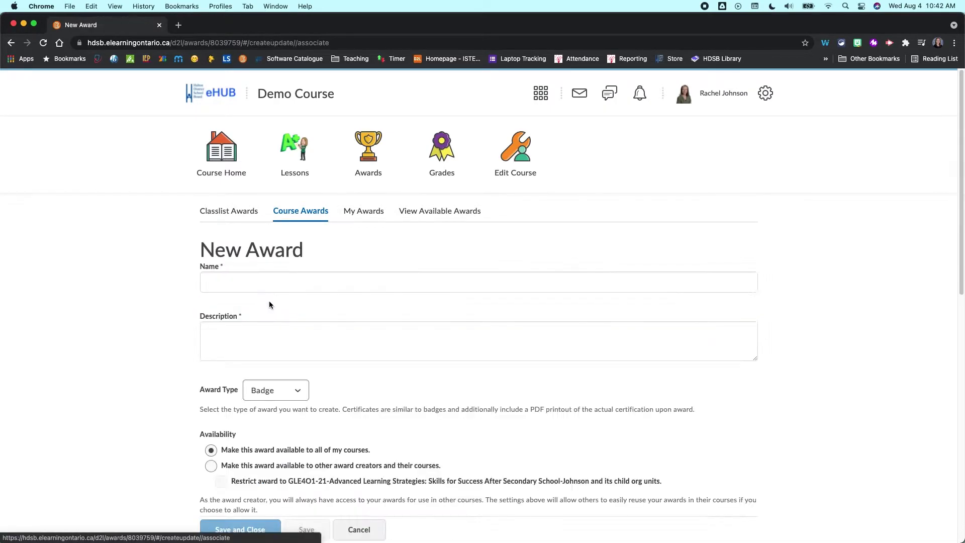
{"action": "left_click", "coordinate": [241, 280]}
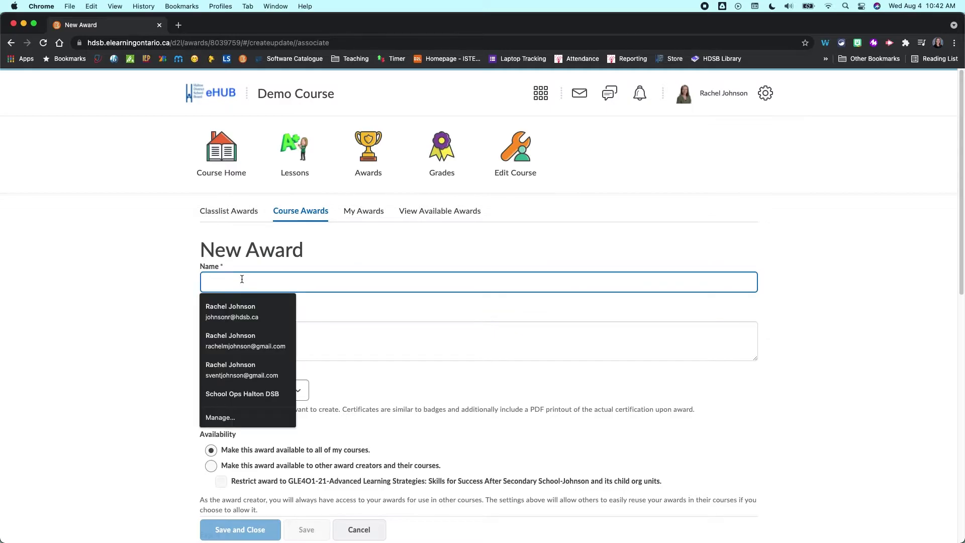
{"action": "left_click", "coordinate": [127, 266]}
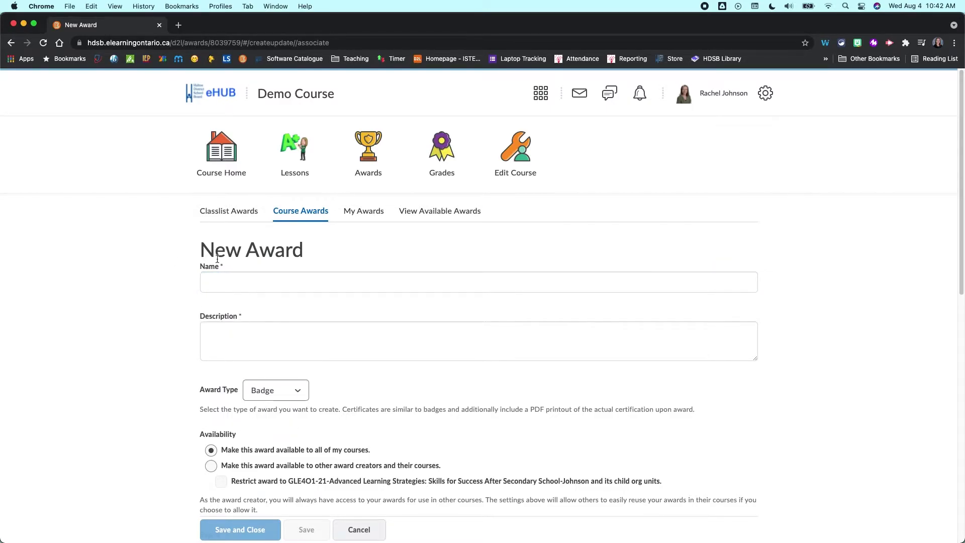
{"action": "left_click", "coordinate": [223, 287]}
{"action": "left_click", "coordinate": [226, 285]}
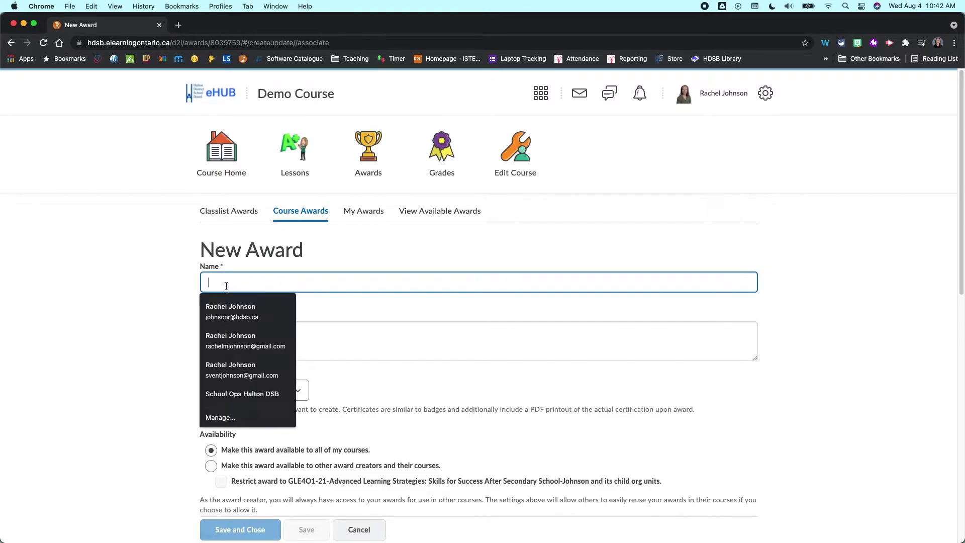
{"action": "type", "text": "Lesson 1"}
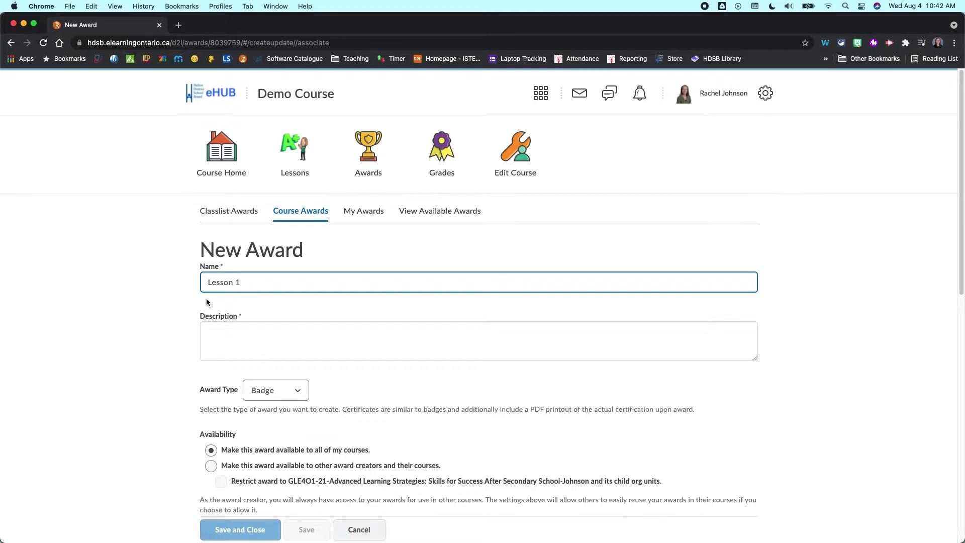
- Give it the description 'Mastered the content', keep type Badge and default availability
{"action": "key", "text": "Tab"}
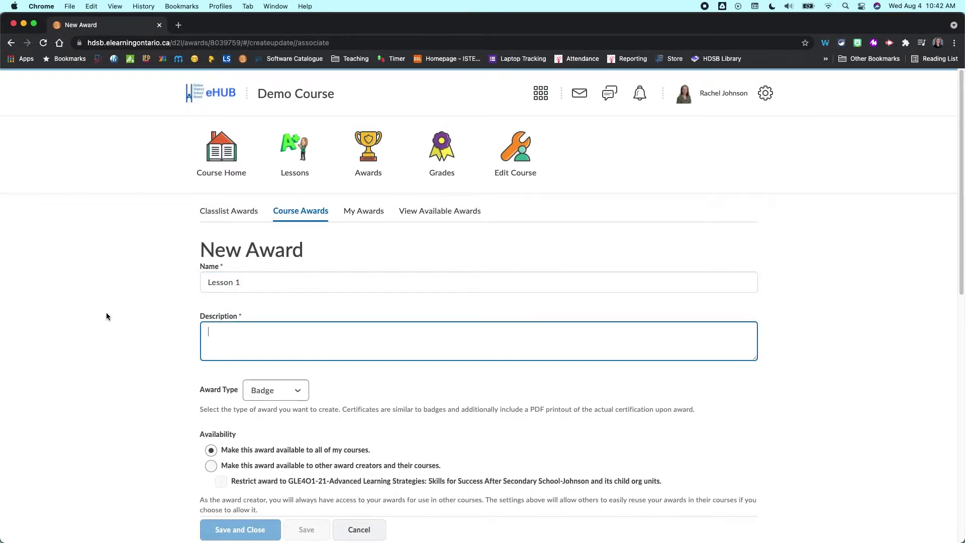
{"action": "type", "text": "MAst"}
{"action": "type", "text": "stere"}
{"action": "type", "text": "d the content"}
{"action": "left_click", "coordinate": [110, 393]}
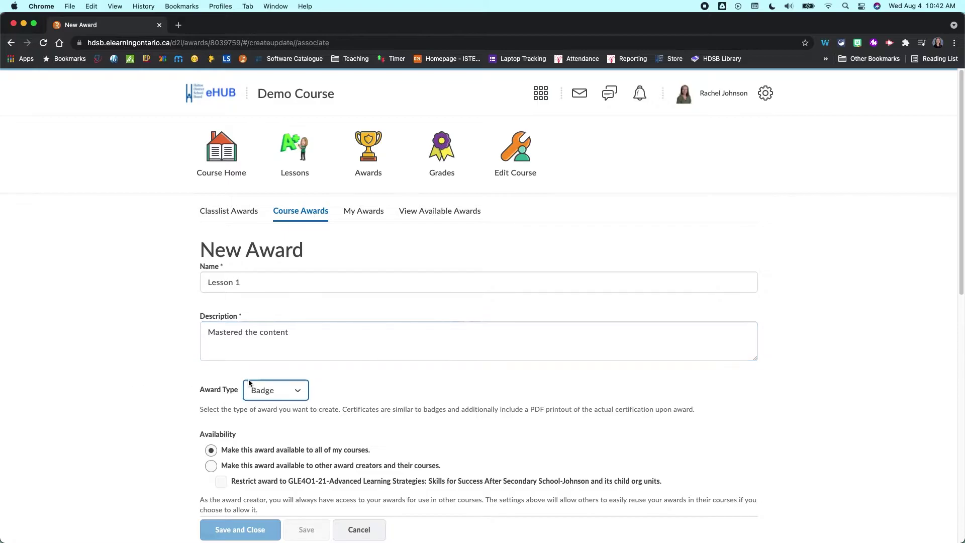
{"action": "left_click", "coordinate": [274, 392]}
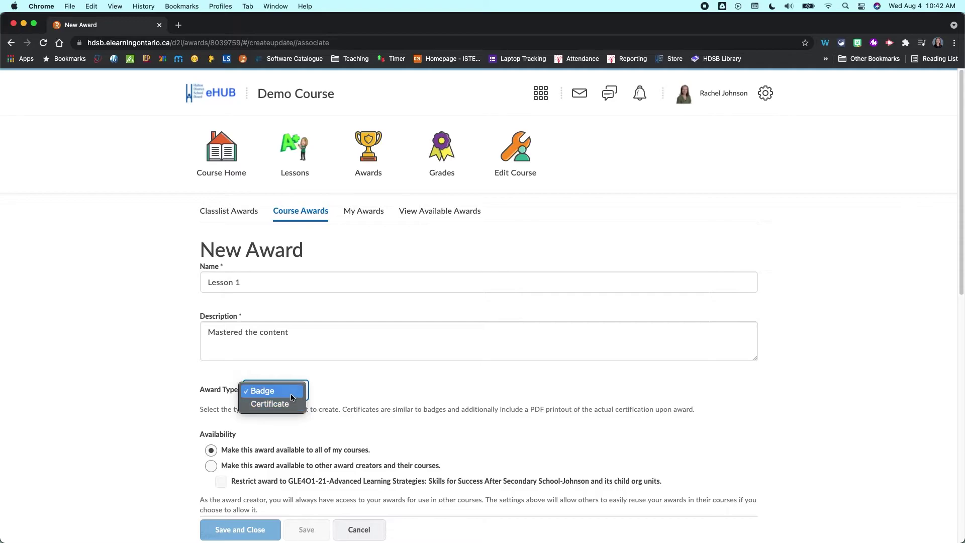
{"action": "key", "text": "Escape"}
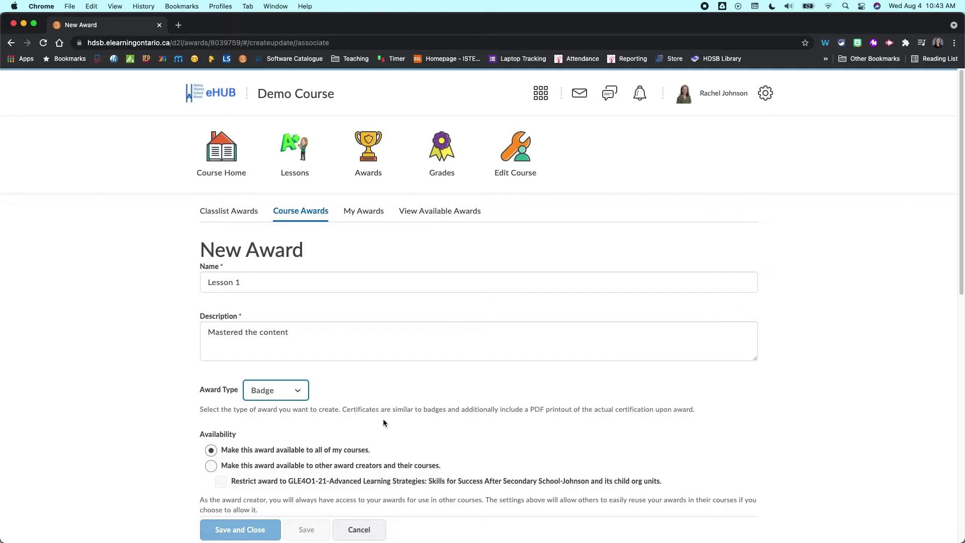
{"action": "scroll", "coordinate": [147, 411], "scroll_direction": "down", "scroll_amount": 2}
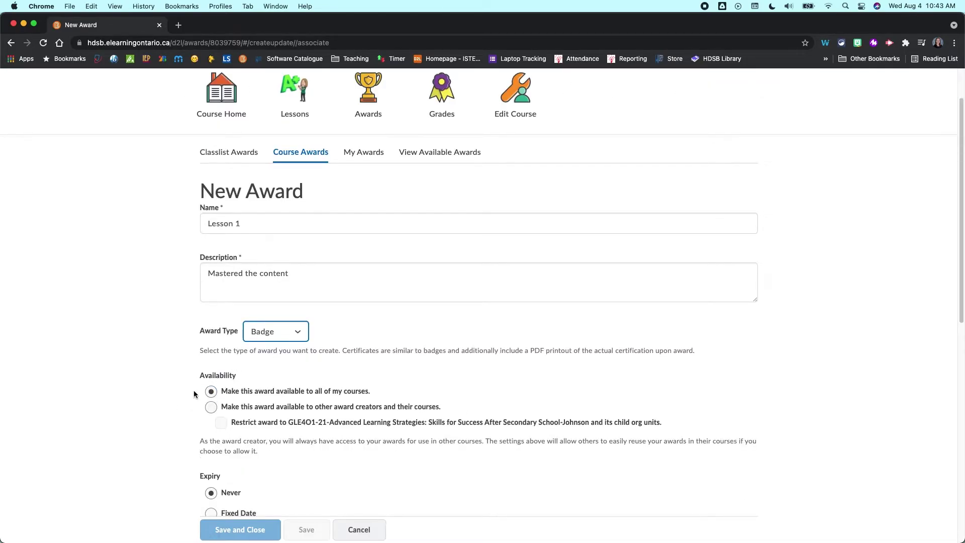
{"action": "left_click", "coordinate": [238, 395]}
{"action": "scroll", "coordinate": [203, 431], "scroll_direction": "down", "scroll_amount": 5}
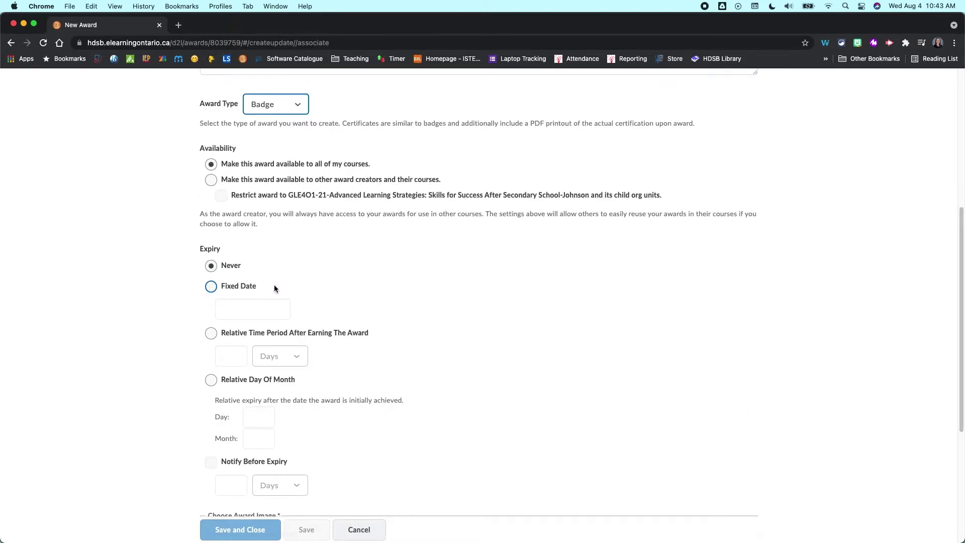
{"action": "scroll", "coordinate": [275, 287], "scroll_direction": "up", "scroll_amount": 6}
{"action": "scroll", "coordinate": [274, 288], "scroll_direction": "down", "scroll_amount": 6}
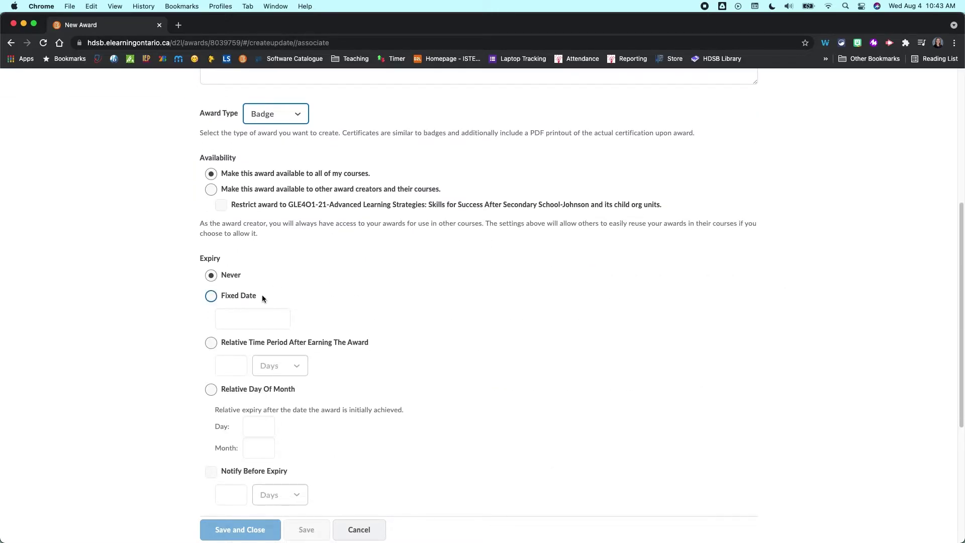
{"action": "scroll", "coordinate": [393, 325], "scroll_direction": "down", "scroll_amount": 4}
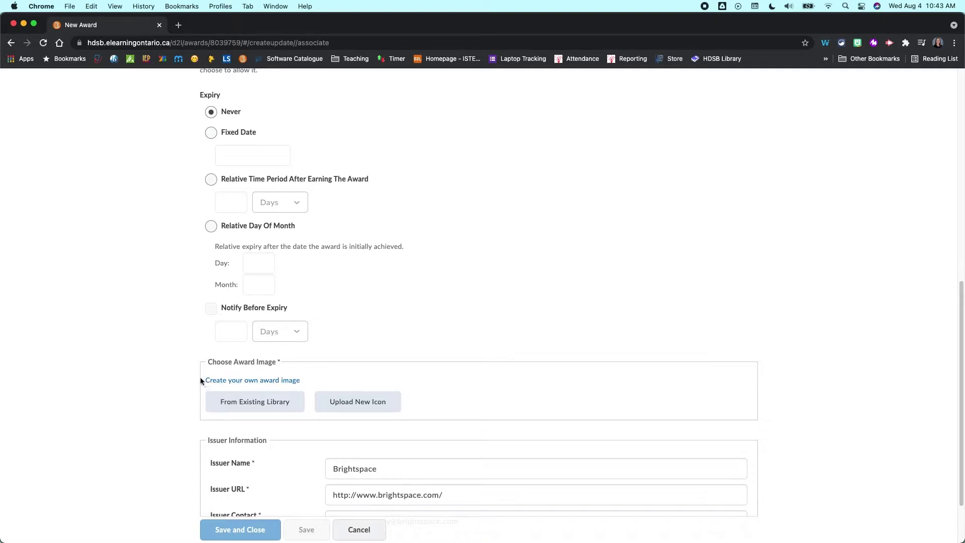
{"action": "scroll", "coordinate": [200, 381], "scroll_direction": "down", "scroll_amount": 2}
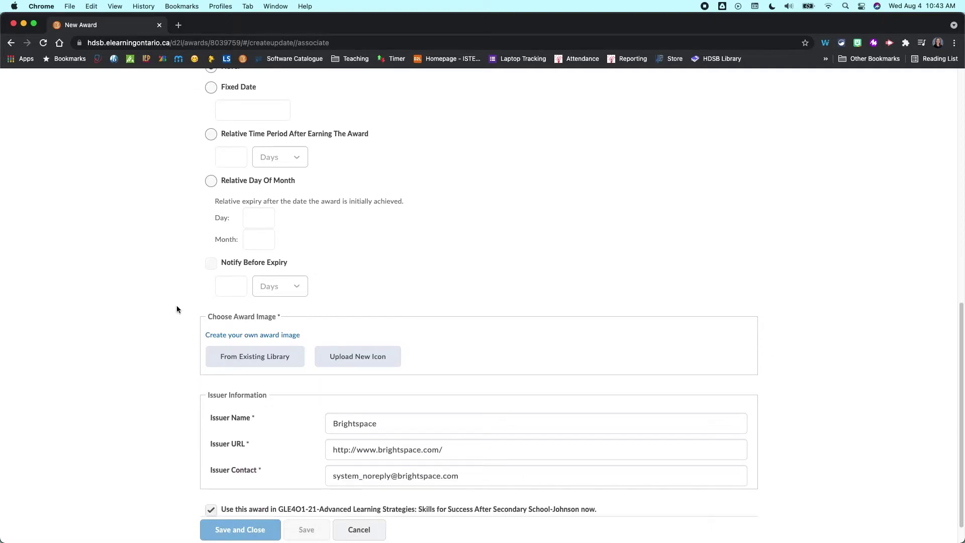
- Set the award image to the uploaded red ribbon badge from Level 1 Badge (2).png
{"action": "left_click", "coordinate": [268, 363]}
{"action": "scroll", "coordinate": [411, 231], "scroll_direction": "down", "scroll_amount": 3}
{"action": "scroll", "coordinate": [410, 231], "scroll_direction": "down", "scroll_amount": 2}
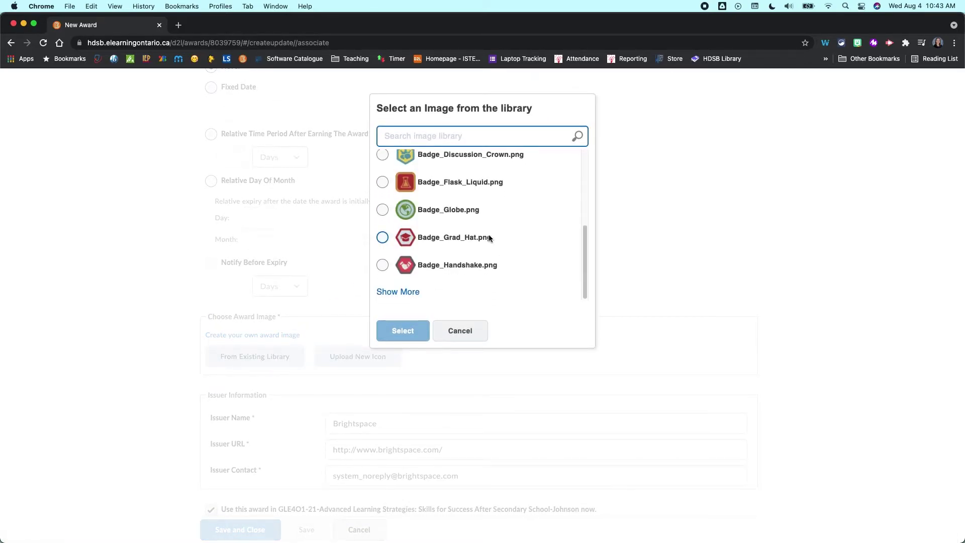
{"action": "scroll", "coordinate": [491, 237], "scroll_direction": "up", "scroll_amount": 5}
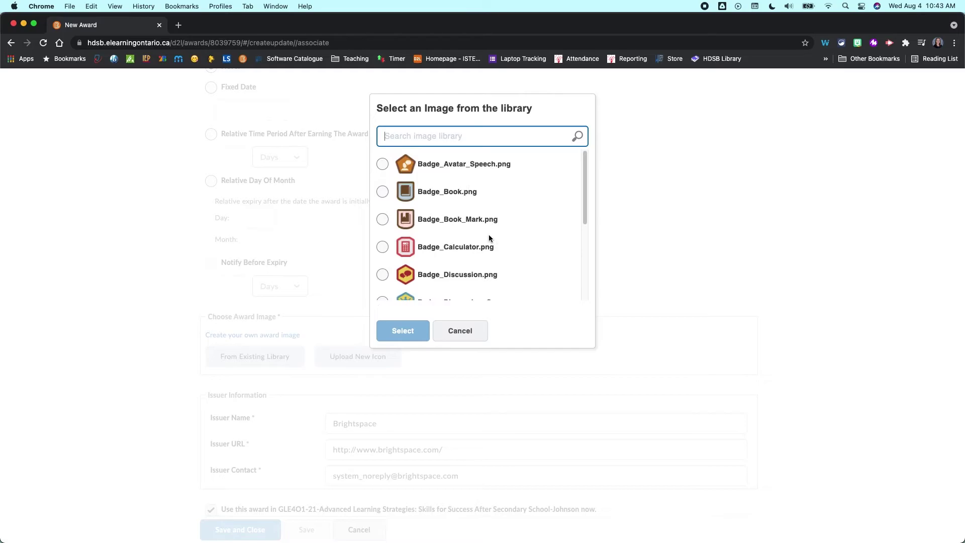
{"action": "left_click", "coordinate": [460, 328]}
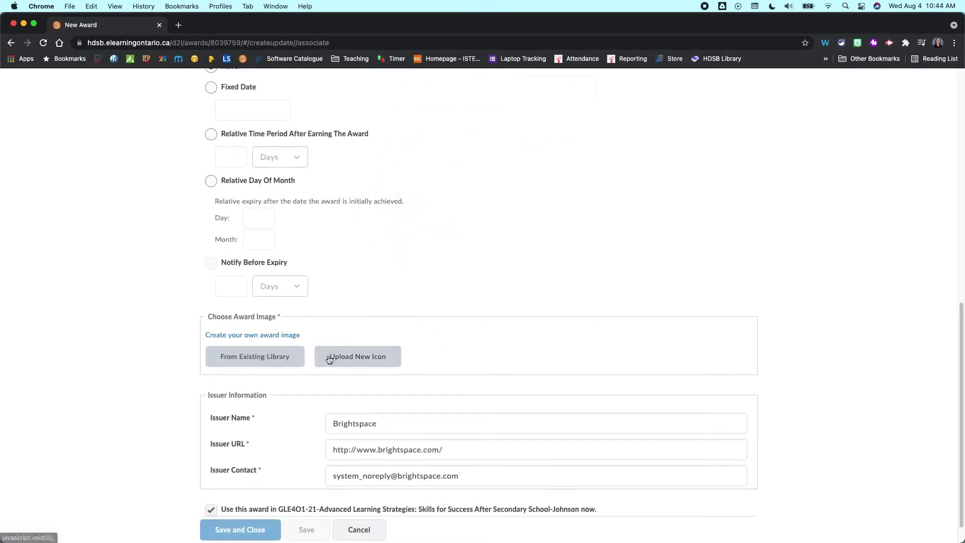
{"action": "left_click", "coordinate": [354, 358]}
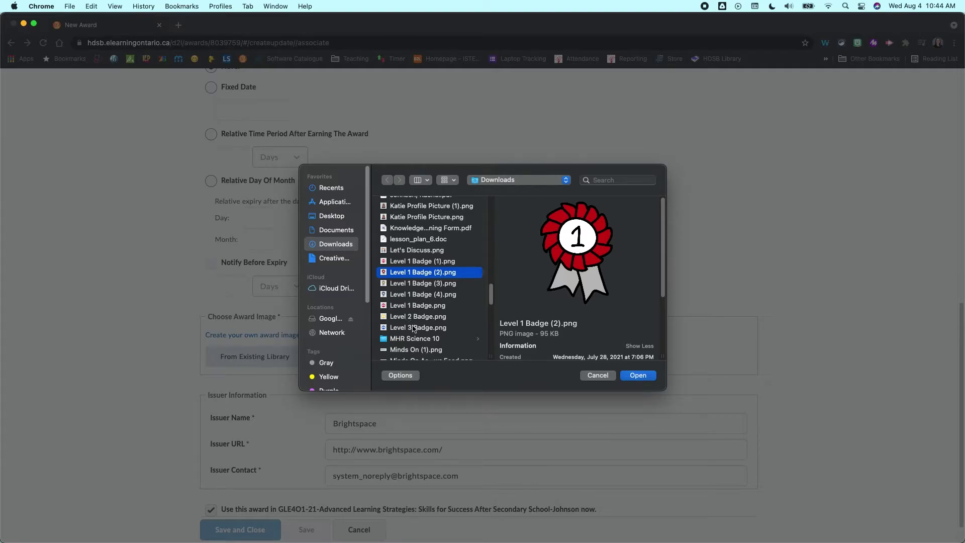
{"action": "scroll", "coordinate": [614, 326], "scroll_direction": "down", "scroll_amount": 3}
{"action": "scroll", "coordinate": [614, 326], "scroll_direction": "down", "scroll_amount": 3}
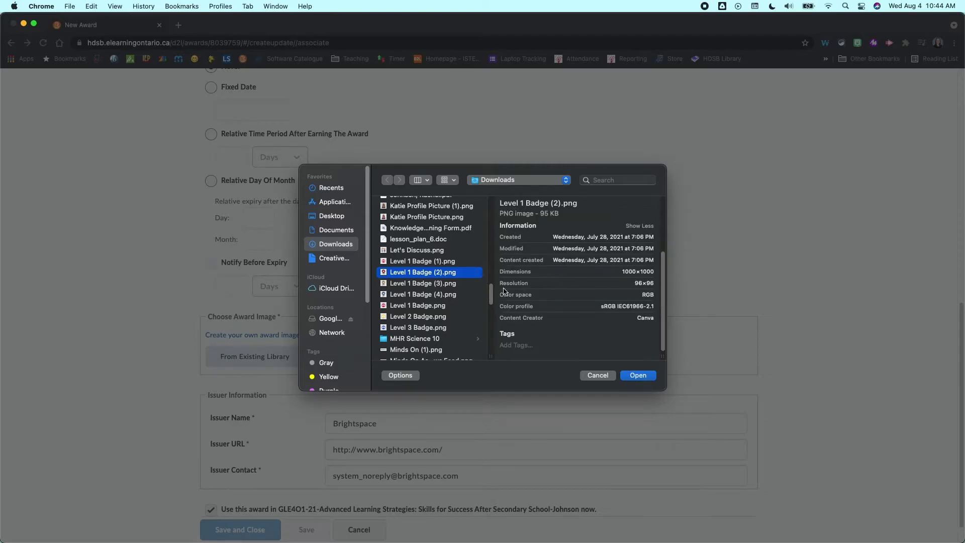
{"action": "left_click_drag", "start_coordinate": [619, 273], "coordinate": [658, 273]}
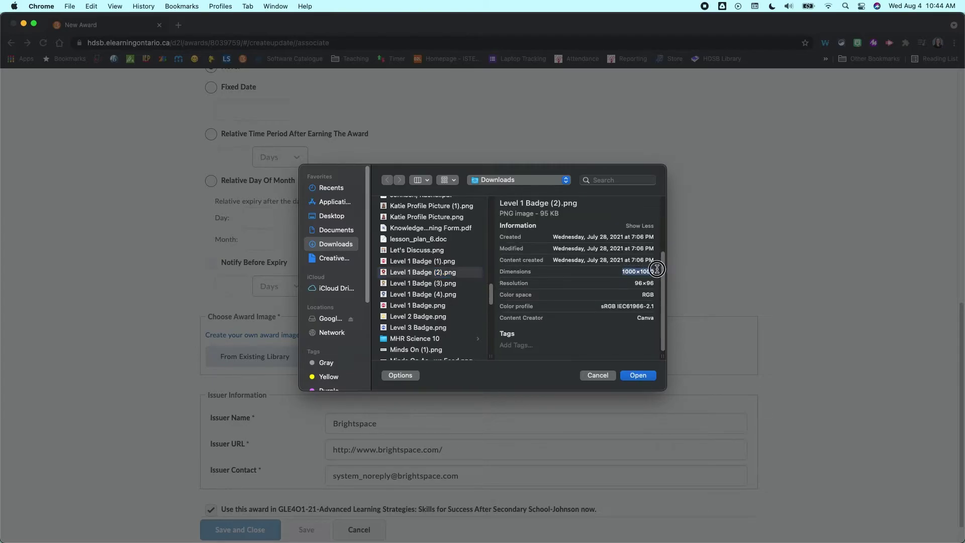
{"action": "scroll", "coordinate": [638, 271], "scroll_direction": "up", "scroll_amount": 5}
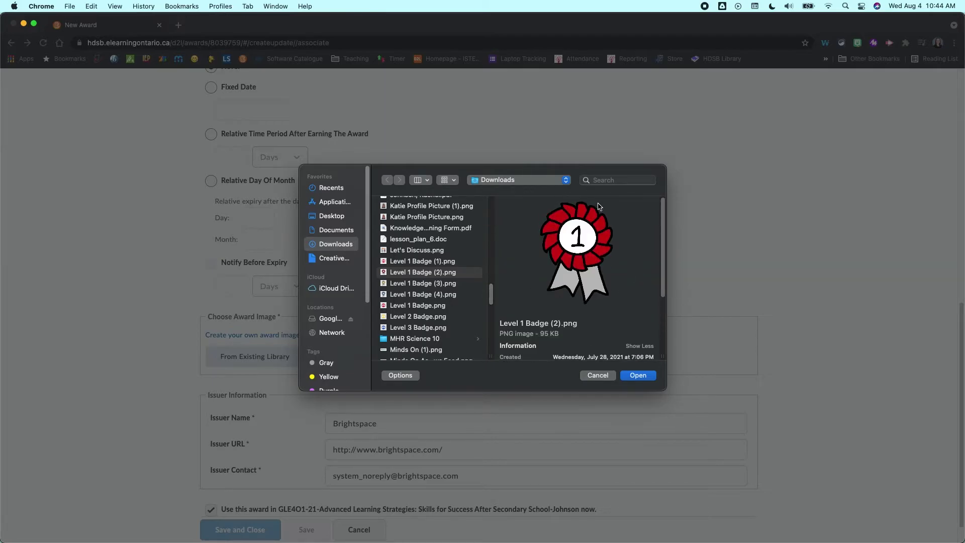
{"action": "left_click", "coordinate": [644, 376]}
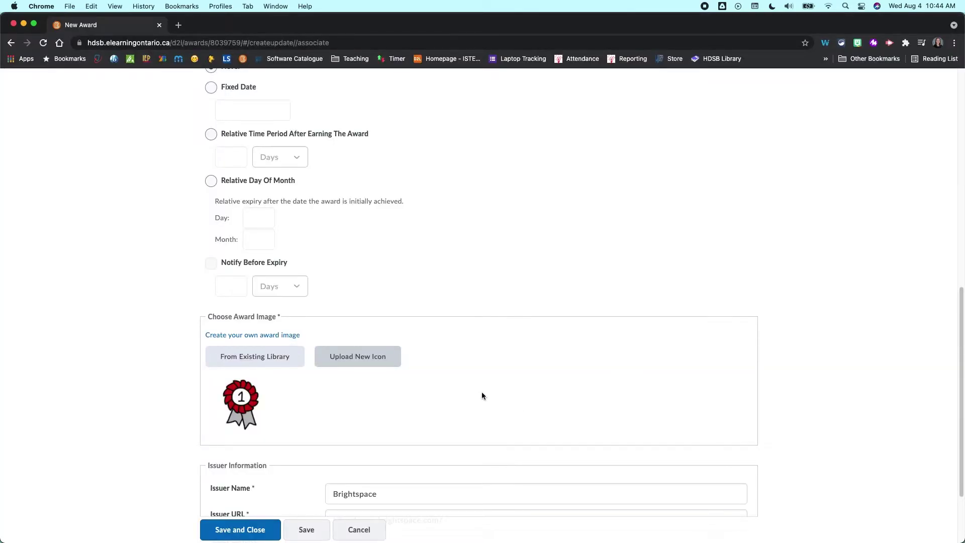
{"action": "scroll", "coordinate": [201, 403], "scroll_direction": "down", "scroll_amount": 2}
{"action": "left_click", "coordinate": [317, 388]}
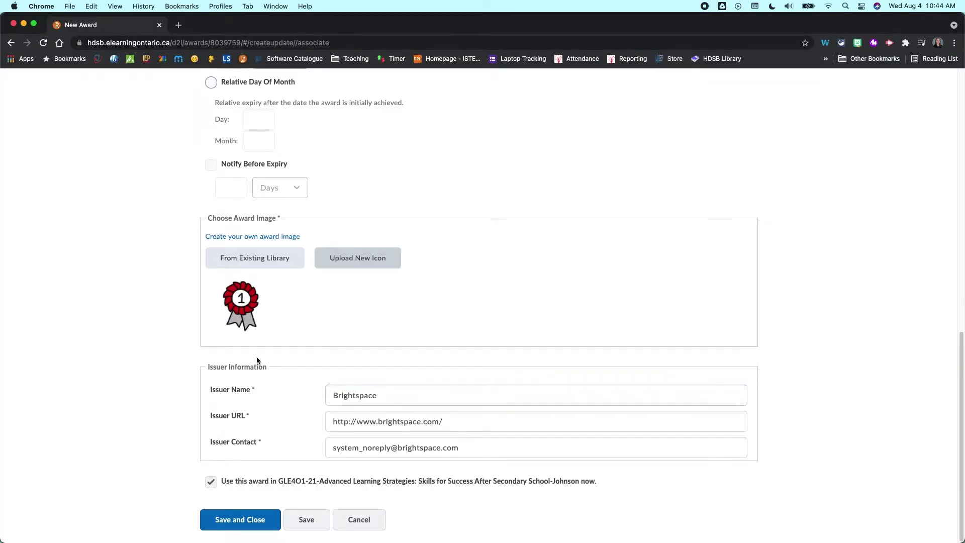
{"action": "double_click", "coordinate": [357, 398]}
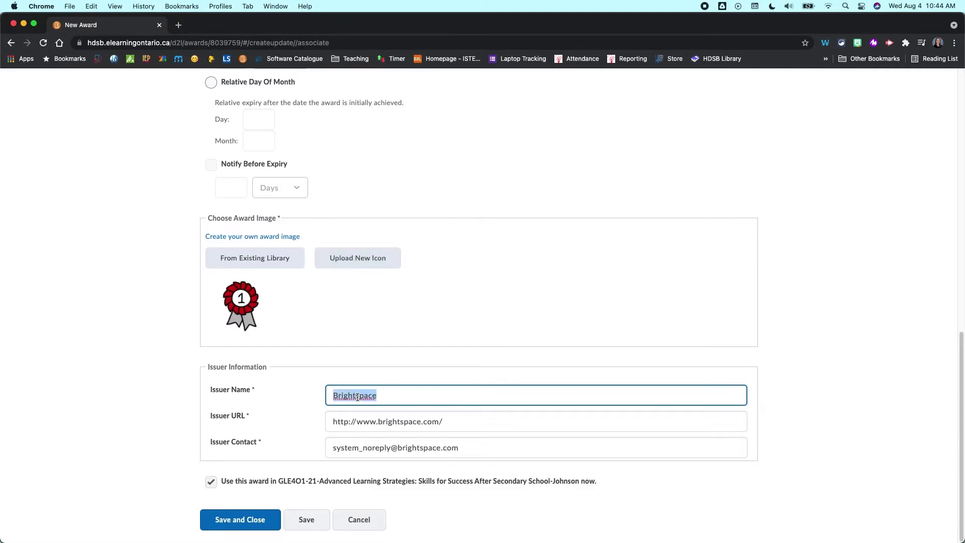
{"action": "type", "text": "Dr. Johnson"}
{"action": "key", "text": "Tab"}
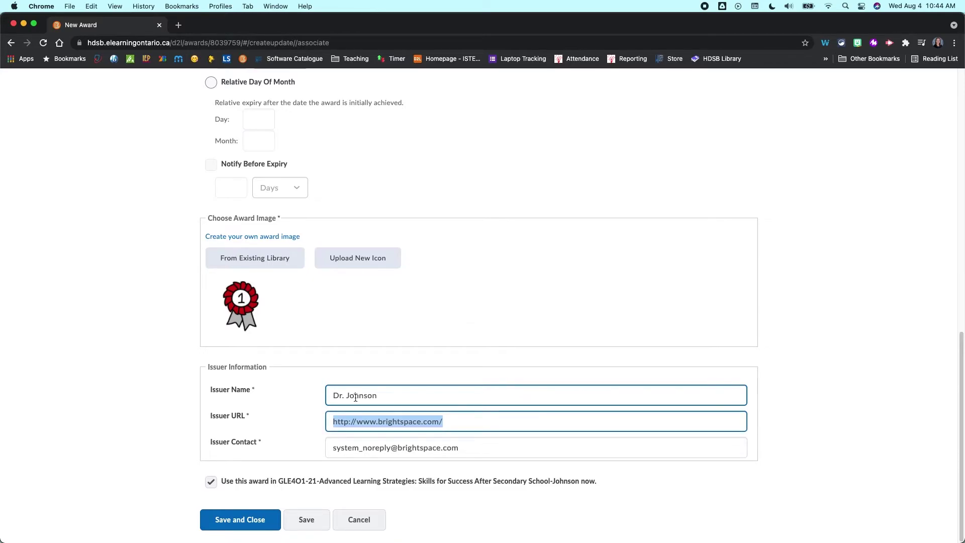
{"action": "left_click", "coordinate": [365, 452]}
{"action": "left_click", "coordinate": [446, 448]}
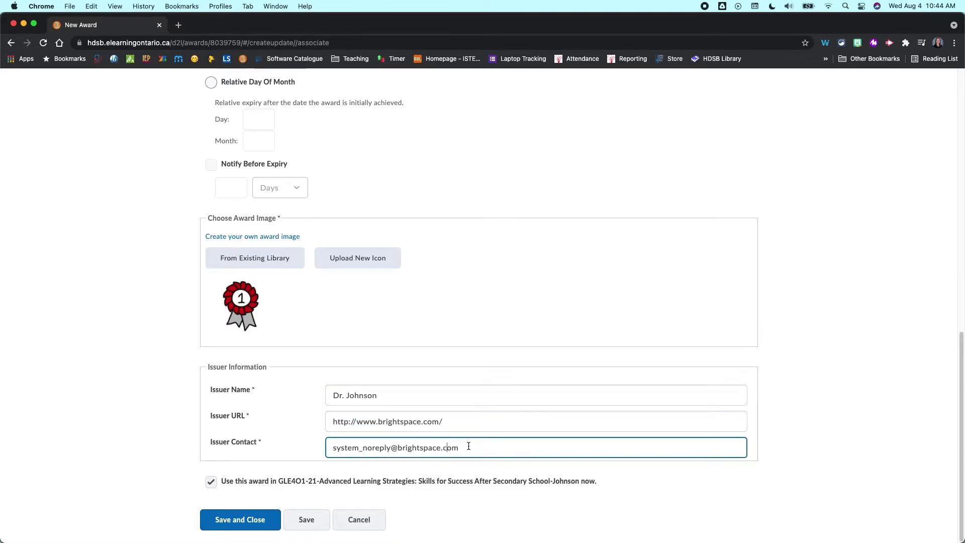
{"action": "left_click_drag", "start_coordinate": [468, 446], "coordinate": [286, 446]}
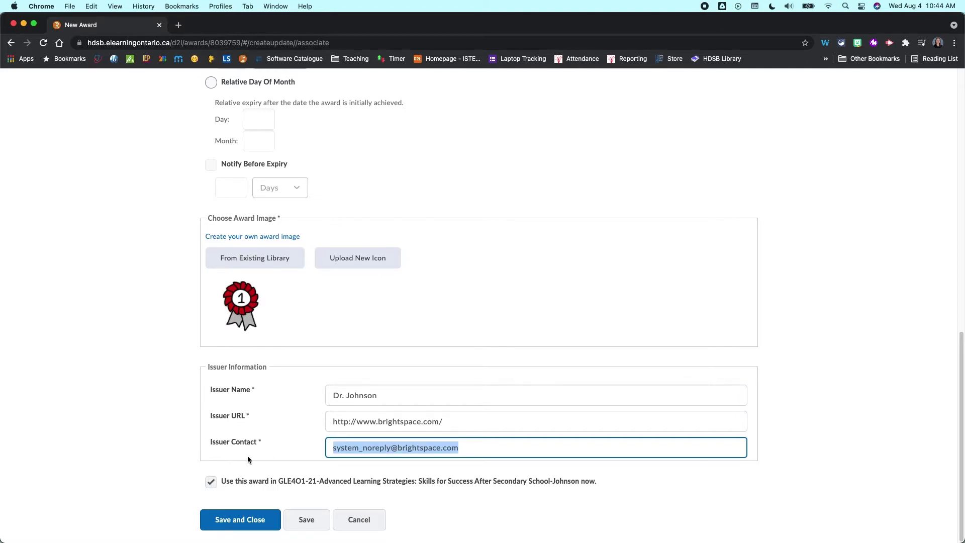
{"action": "left_click", "coordinate": [152, 434]}
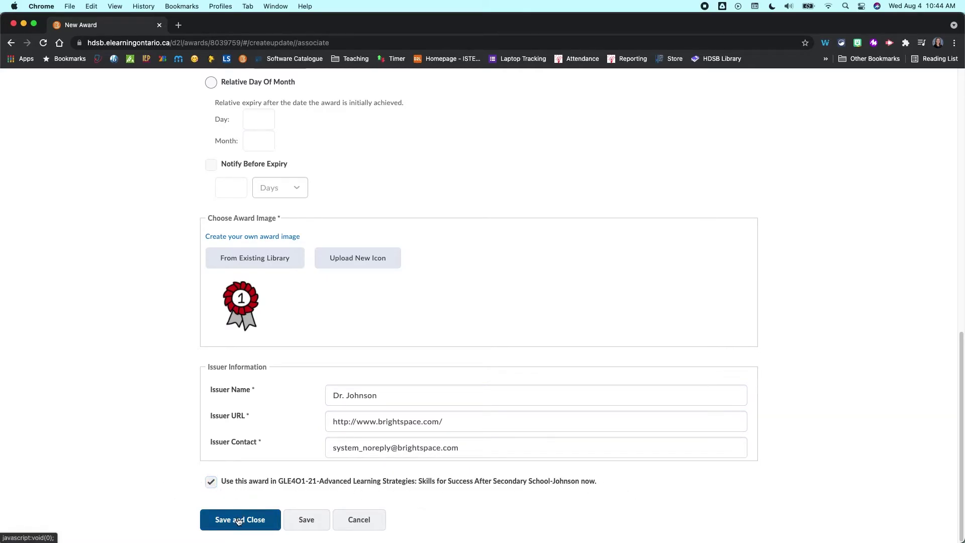
{"action": "scroll", "coordinate": [247, 483], "scroll_direction": "up", "scroll_amount": 1}
{"action": "scroll", "coordinate": [246, 483], "scroll_direction": "up", "scroll_amount": 15}
{"action": "scroll", "coordinate": [247, 484], "scroll_direction": "down", "scroll_amount": 2}
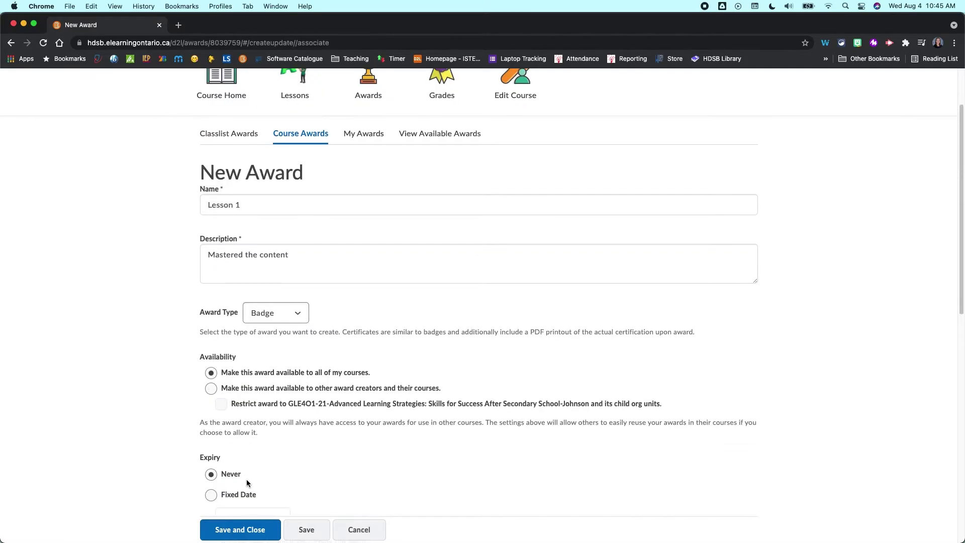
{"action": "scroll", "coordinate": [247, 483], "scroll_direction": "down", "scroll_amount": 10}
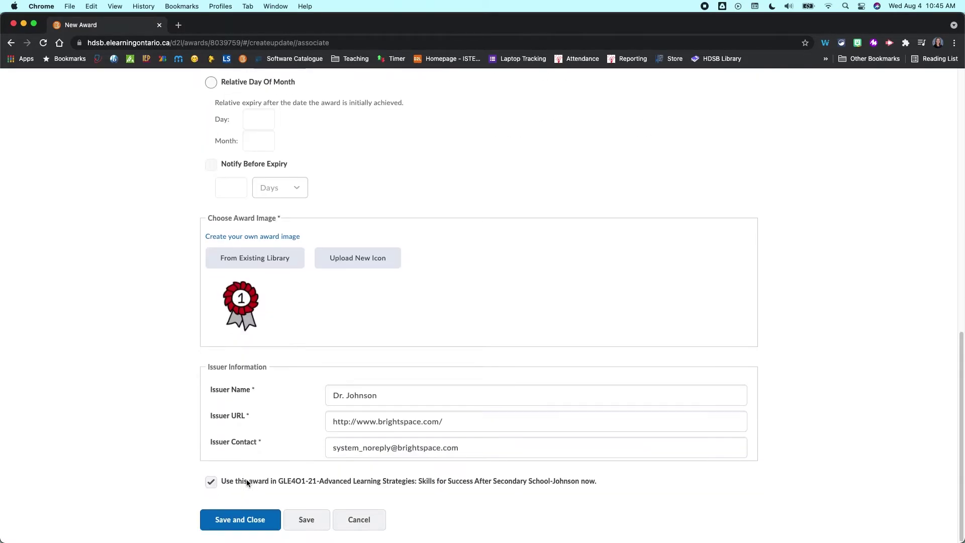
- Save the Lesson 1 badge, then open and cancel its edit form back to Course Awards
{"action": "left_click", "coordinate": [239, 523]}
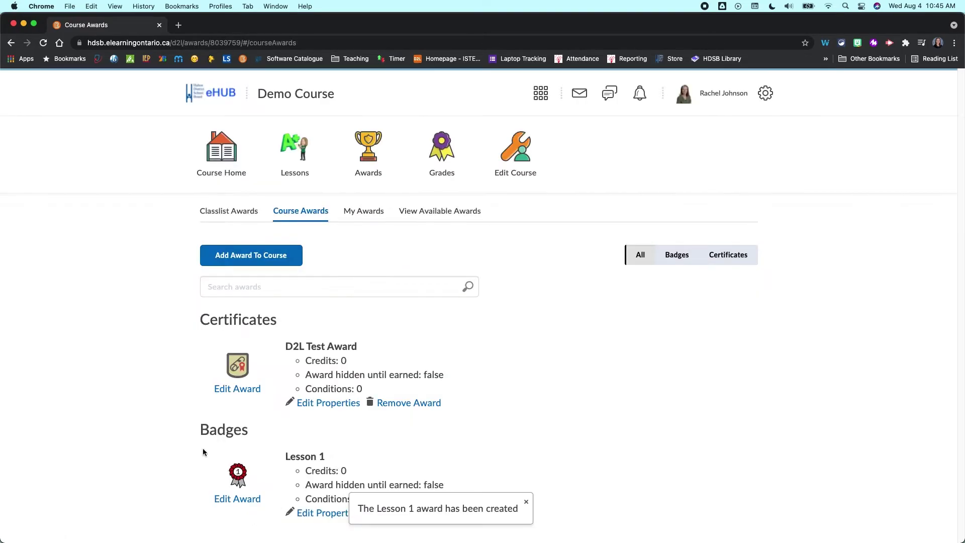
{"action": "left_click", "coordinate": [527, 502]}
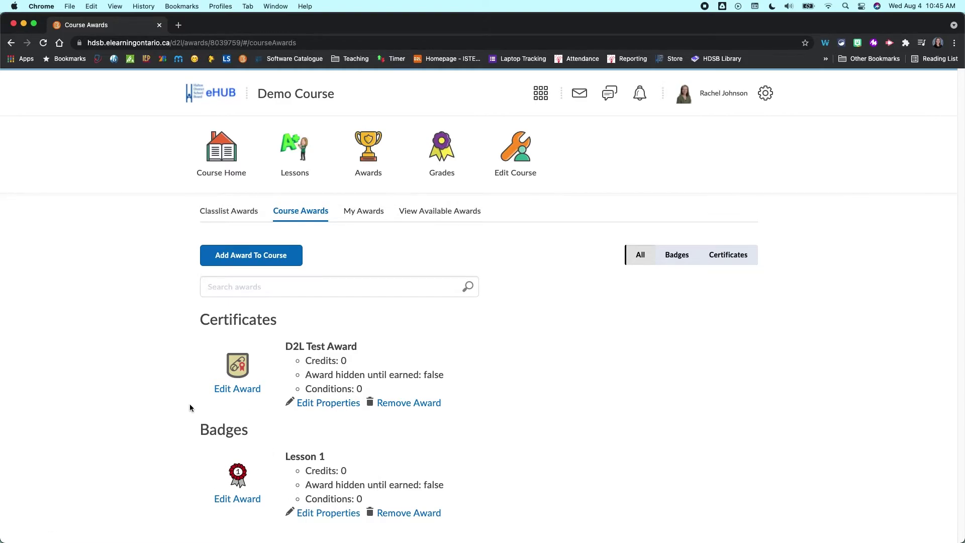
{"action": "left_click", "coordinate": [238, 499]}
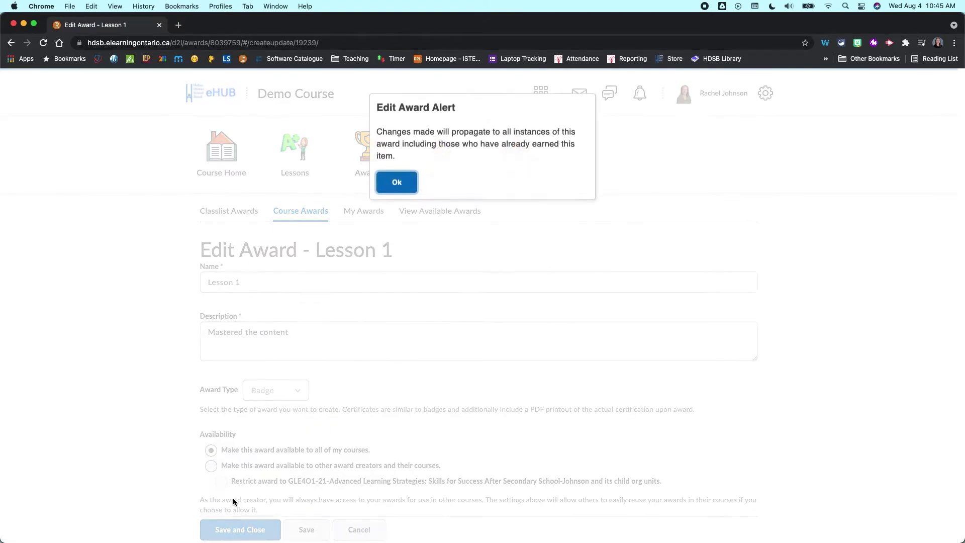
{"action": "left_click", "coordinate": [397, 183]}
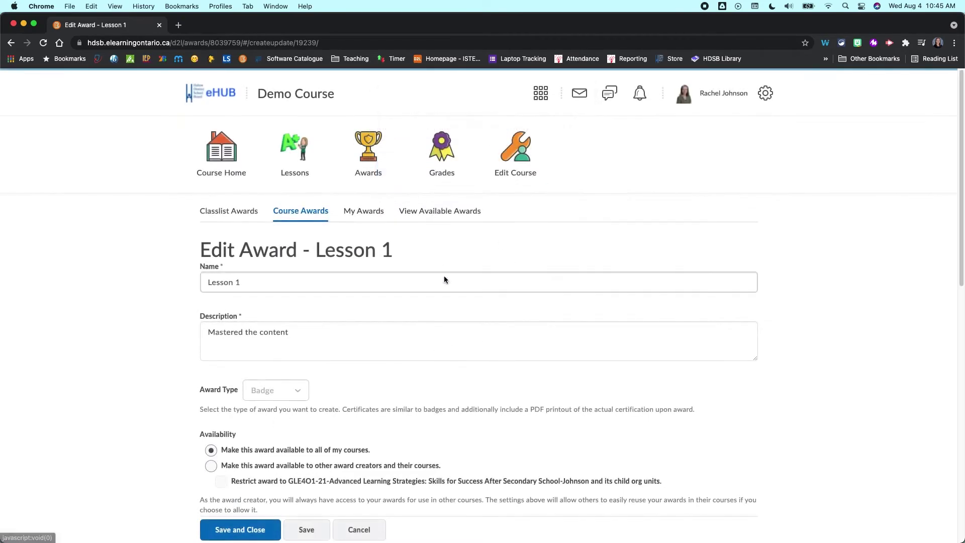
{"action": "scroll", "coordinate": [437, 327], "scroll_direction": "down", "scroll_amount": 12}
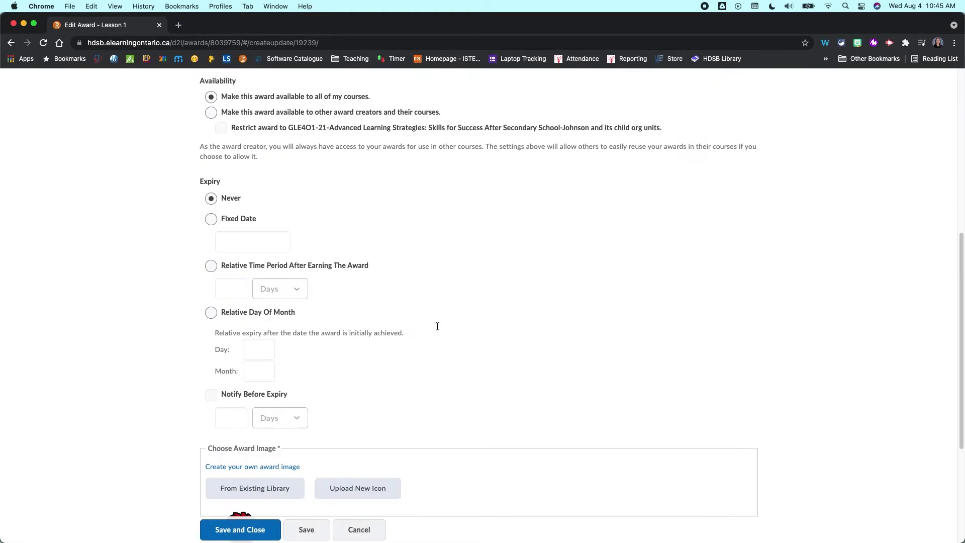
{"action": "left_click", "coordinate": [365, 523]}
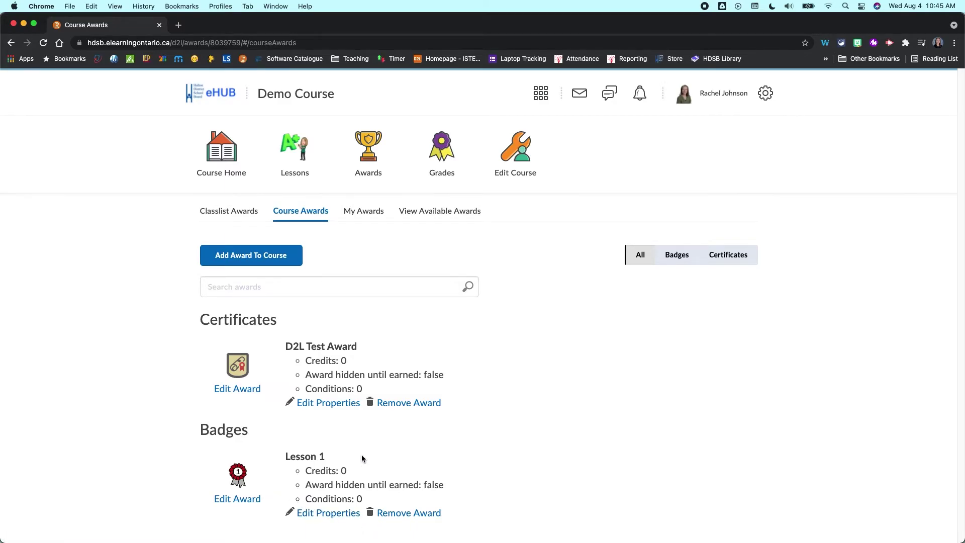
- Edit Lesson 1's properties: leave Credits blank and tick 'Award hidden until earned'
{"action": "left_click", "coordinate": [326, 518]}
{"action": "left_click", "coordinate": [429, 489]}
{"action": "scroll", "coordinate": [429, 489], "scroll_direction": "down", "scroll_amount": 2}
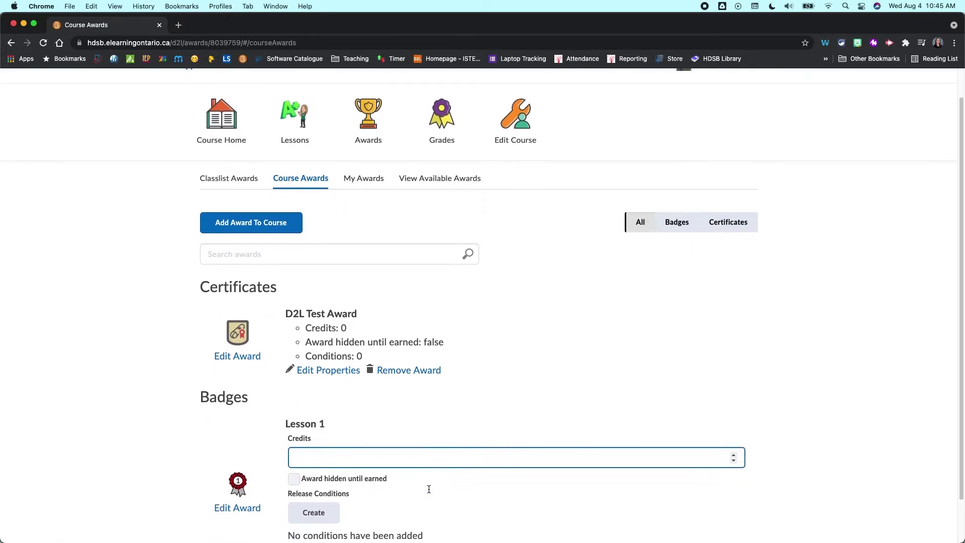
{"action": "scroll", "coordinate": [428, 488], "scroll_direction": "down", "scroll_amount": 2}
{"action": "left_click", "coordinate": [418, 403]}
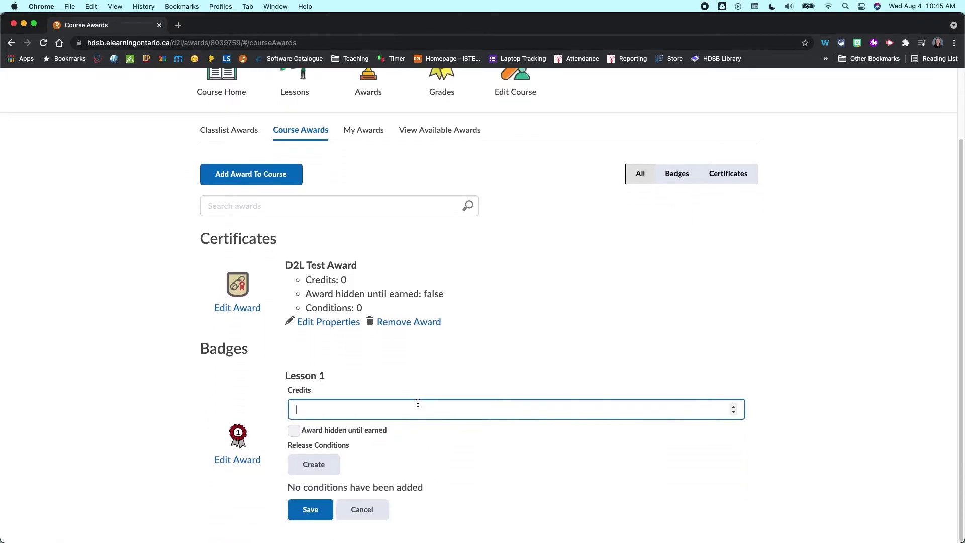
{"action": "left_click", "coordinate": [733, 406]}
{"action": "left_click", "coordinate": [733, 406]}
{"action": "left_click", "coordinate": [734, 413]}
{"action": "left_click", "coordinate": [734, 413]}
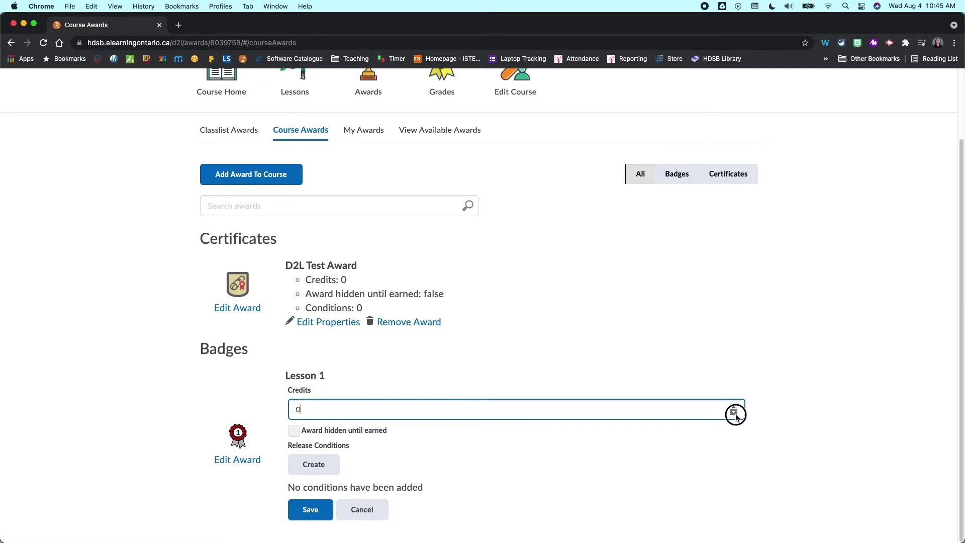
{"action": "left_click", "coordinate": [709, 471]}
{"action": "left_click", "coordinate": [525, 406]}
{"action": "double_click", "coordinate": [328, 409]}
{"action": "key", "text": "BackSpace"}
{"action": "left_click", "coordinate": [482, 467]}
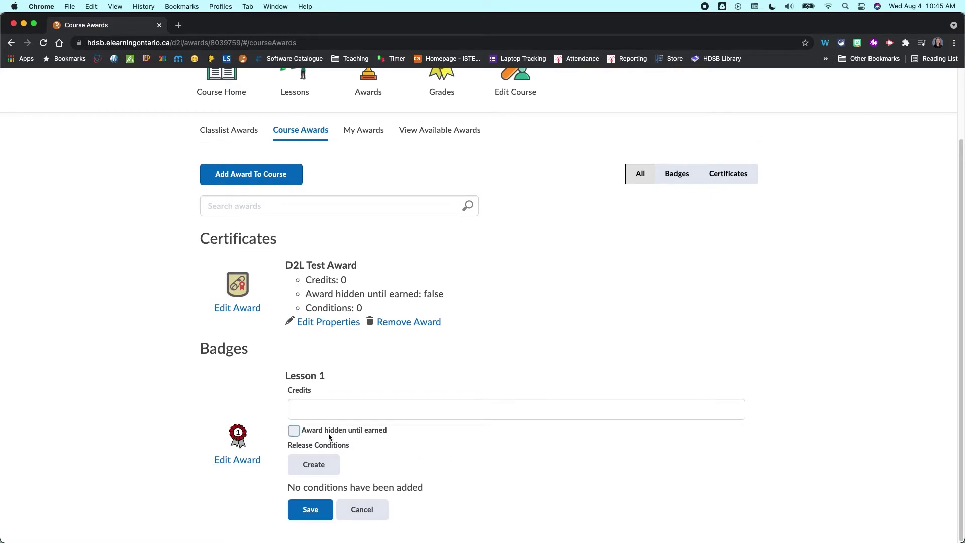
{"action": "left_click", "coordinate": [300, 437]}
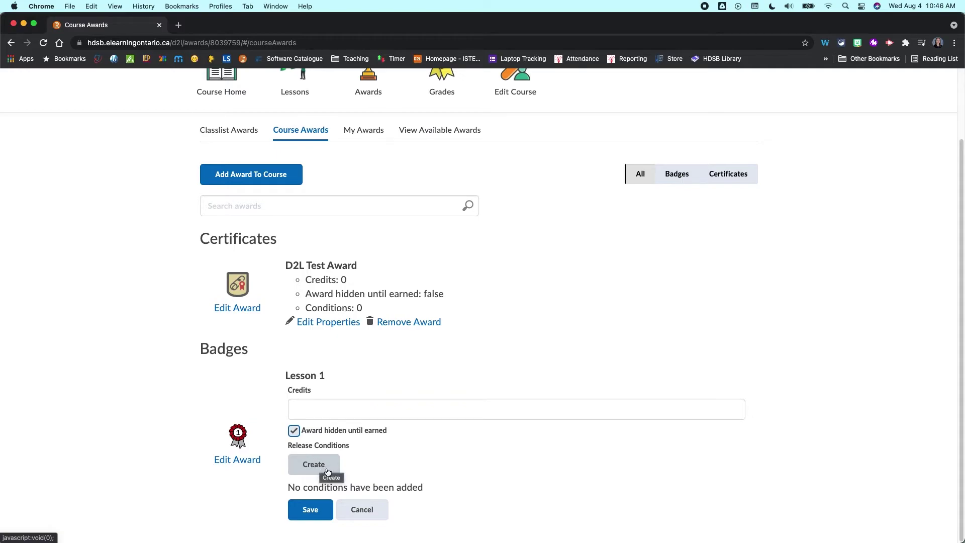
- Add a Completed checklist release condition for Unit 1 Review and save the badge
{"action": "left_click", "coordinate": [323, 469]}
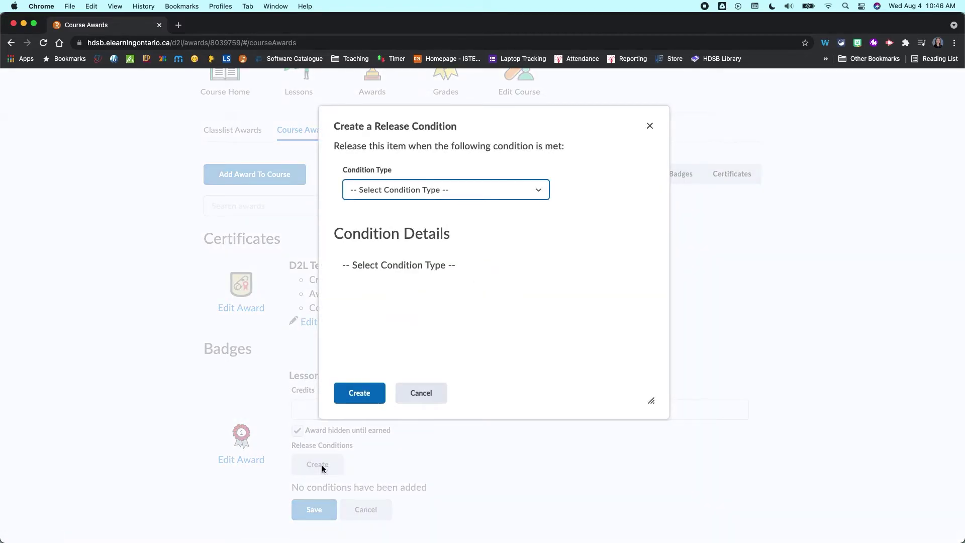
{"action": "left_click", "coordinate": [514, 189]}
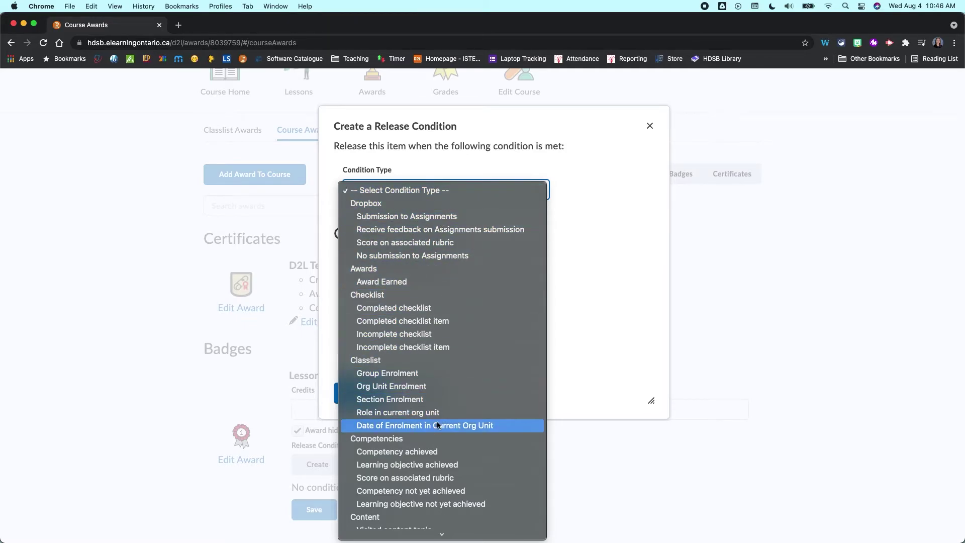
{"action": "scroll", "coordinate": [438, 425], "scroll_direction": "down", "scroll_amount": 10}
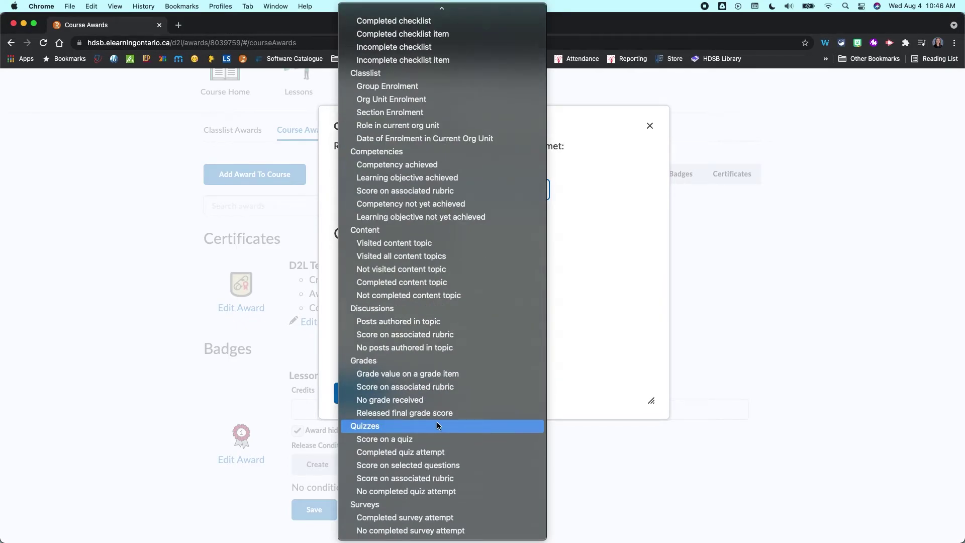
{"action": "scroll", "coordinate": [438, 425], "scroll_direction": "up", "scroll_amount": 3}
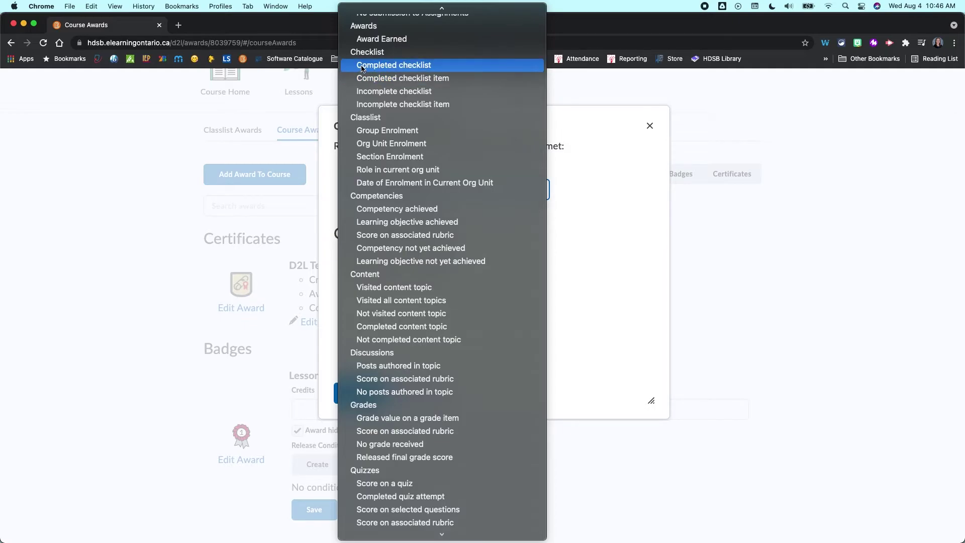
{"action": "left_click", "coordinate": [429, 66]}
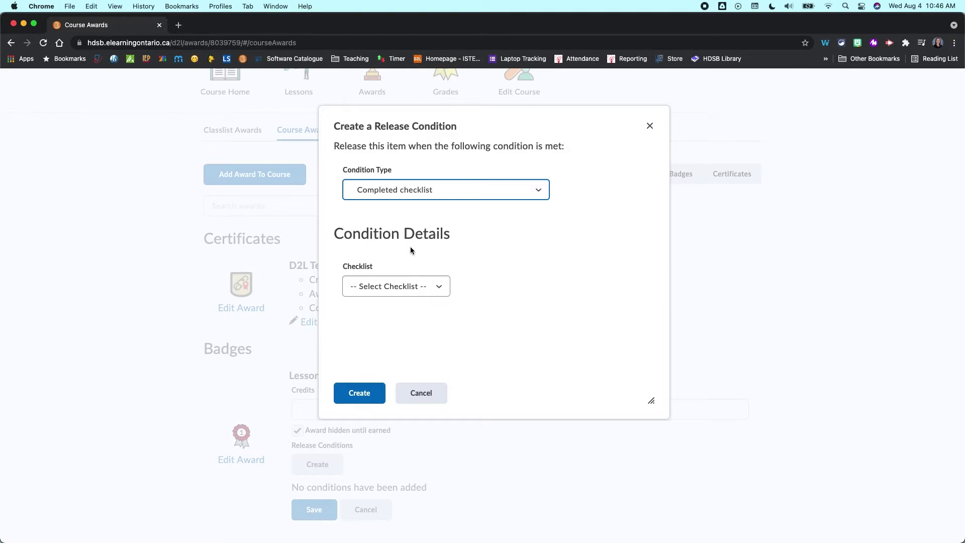
{"action": "left_click", "coordinate": [416, 284]}
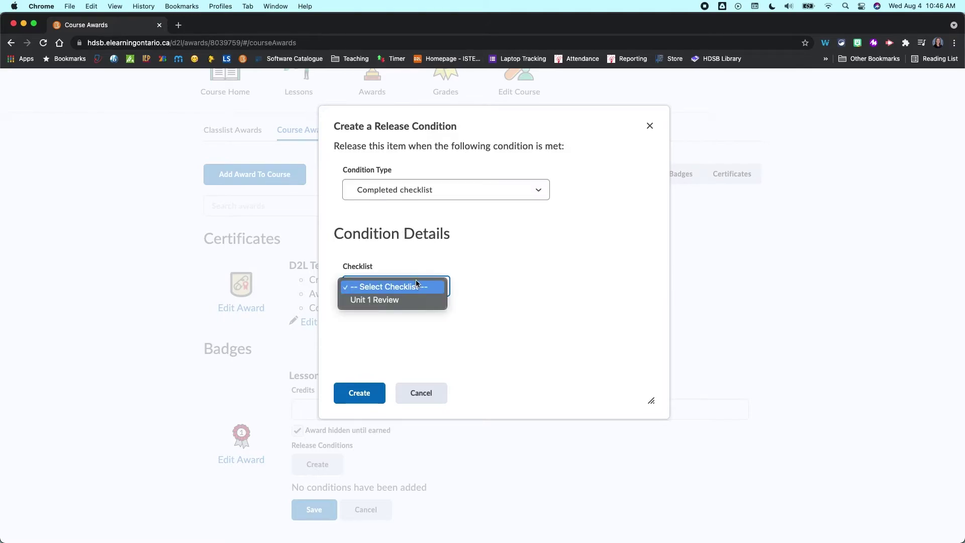
{"action": "left_click", "coordinate": [395, 301]}
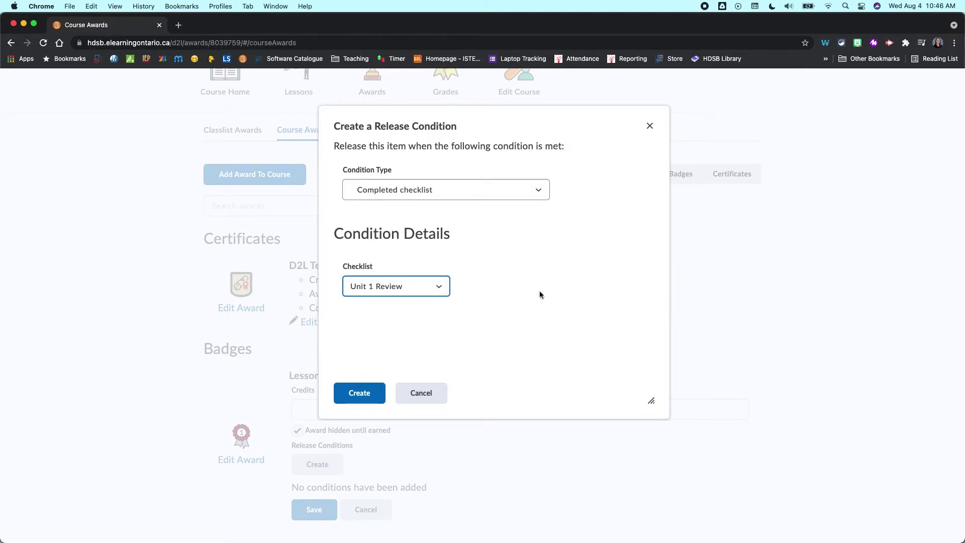
{"action": "left_click", "coordinate": [360, 393]}
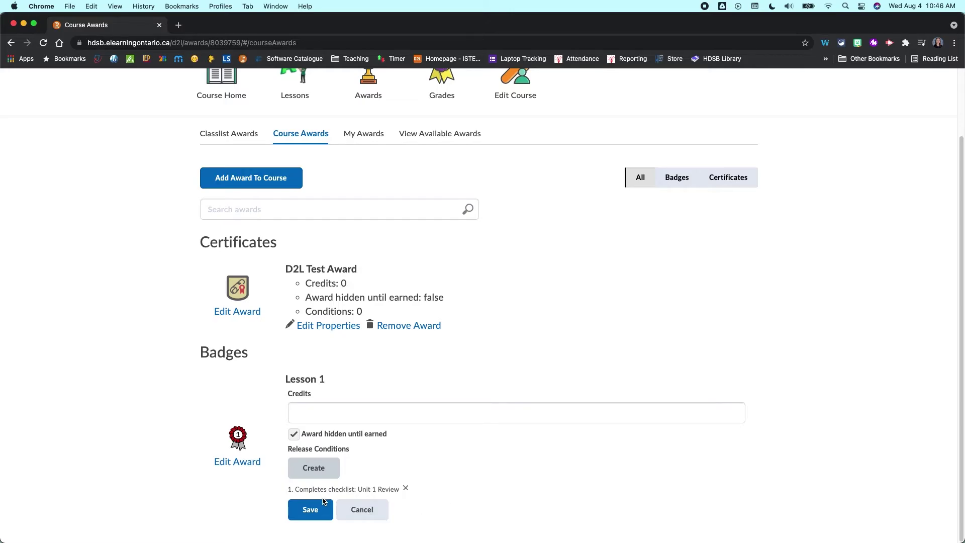
{"action": "left_click", "coordinate": [310, 510]}
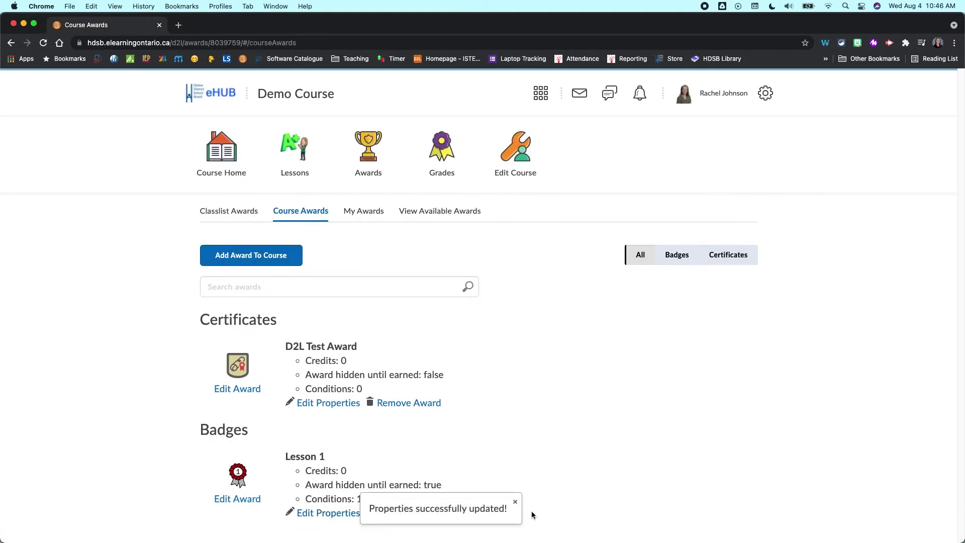
{"action": "left_click", "coordinate": [516, 503]}
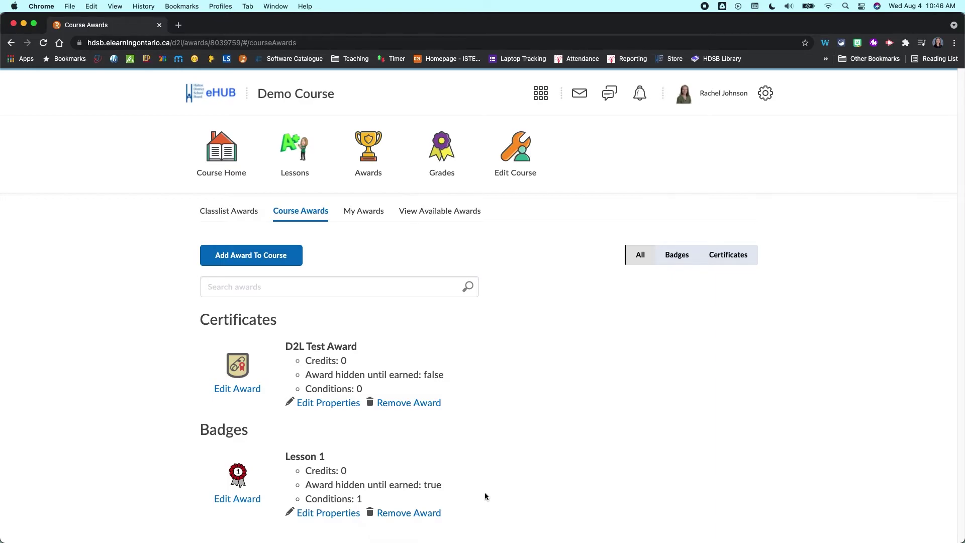
- Reopen Lesson 1's properties and start a second release condition of type Score on a quiz
{"action": "left_click", "coordinate": [327, 514]}
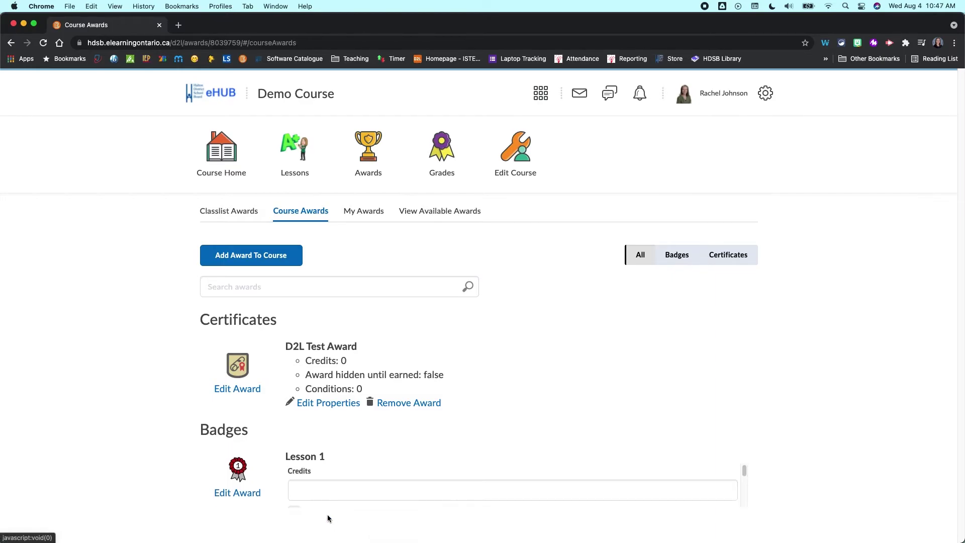
{"action": "scroll", "coordinate": [387, 497], "scroll_direction": "down", "scroll_amount": 3}
{"action": "left_click", "coordinate": [388, 497]}
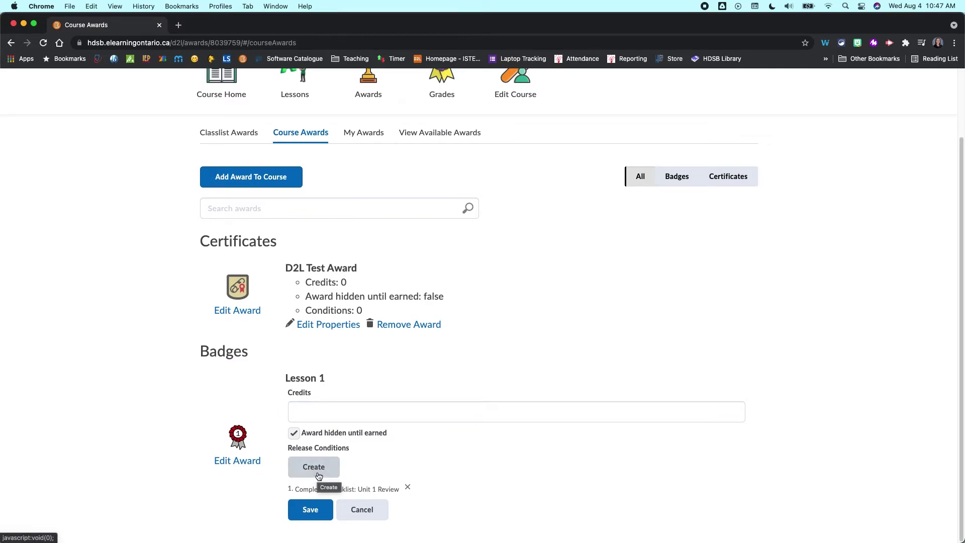
{"action": "left_click", "coordinate": [324, 468]}
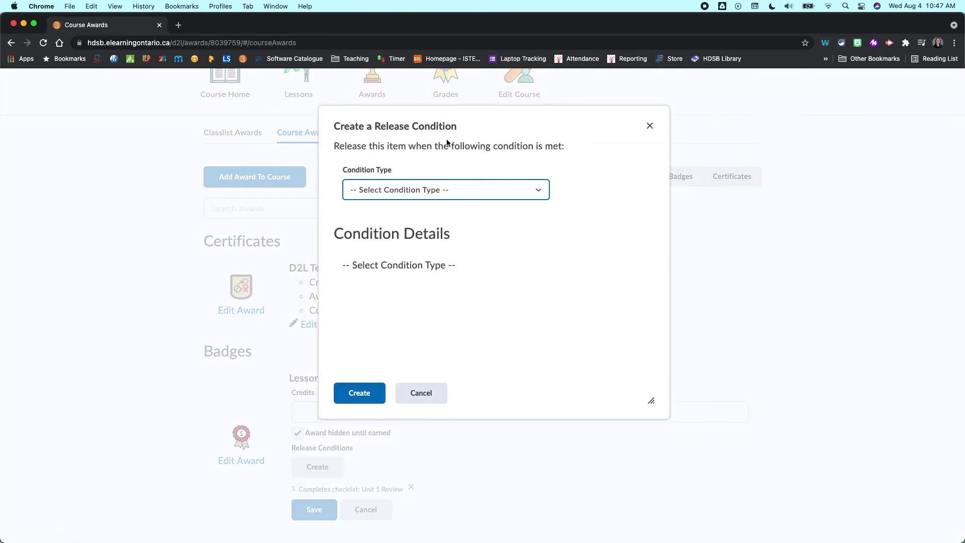
{"action": "left_click", "coordinate": [470, 196]}
{"action": "scroll", "coordinate": [477, 241], "scroll_direction": "down", "scroll_amount": 5}
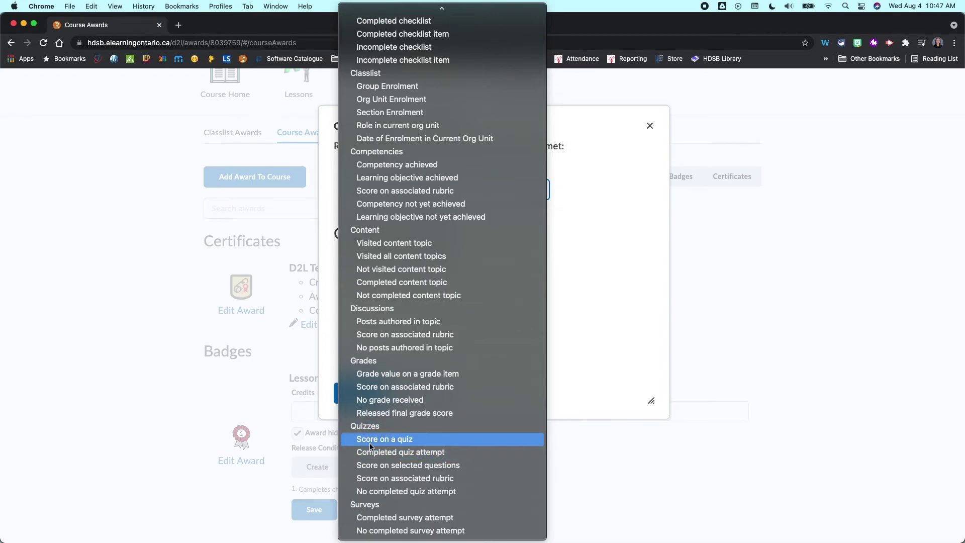
{"action": "left_click", "coordinate": [390, 440]}
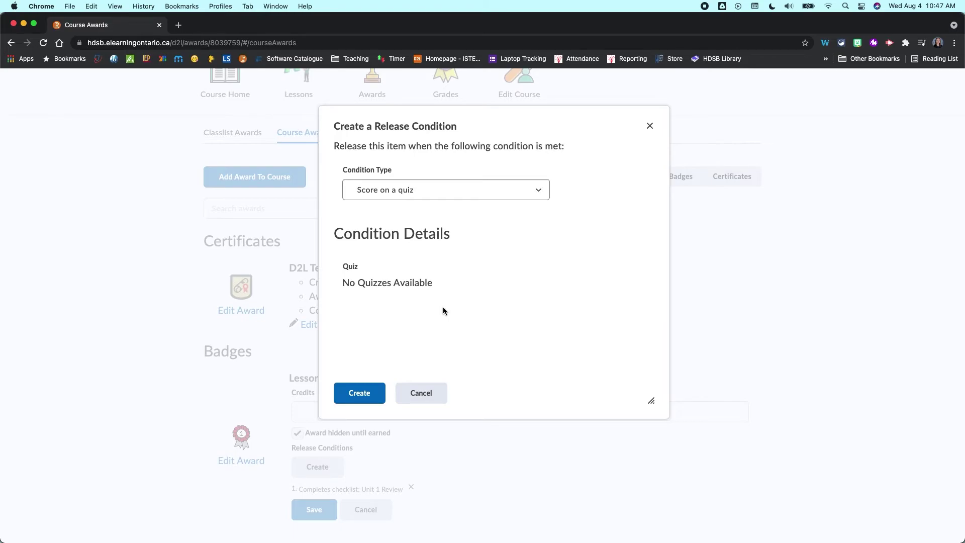
- Switch the condition type to Visited content topic and try Unit 1 as the topic
{"action": "left_click", "coordinate": [457, 188]}
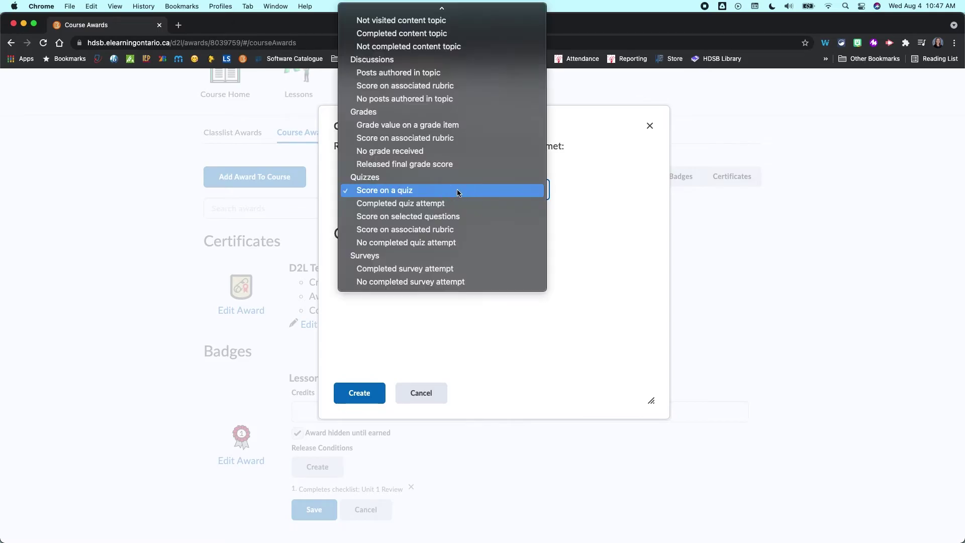
{"action": "scroll", "coordinate": [455, 160], "scroll_direction": "up", "scroll_amount": 8}
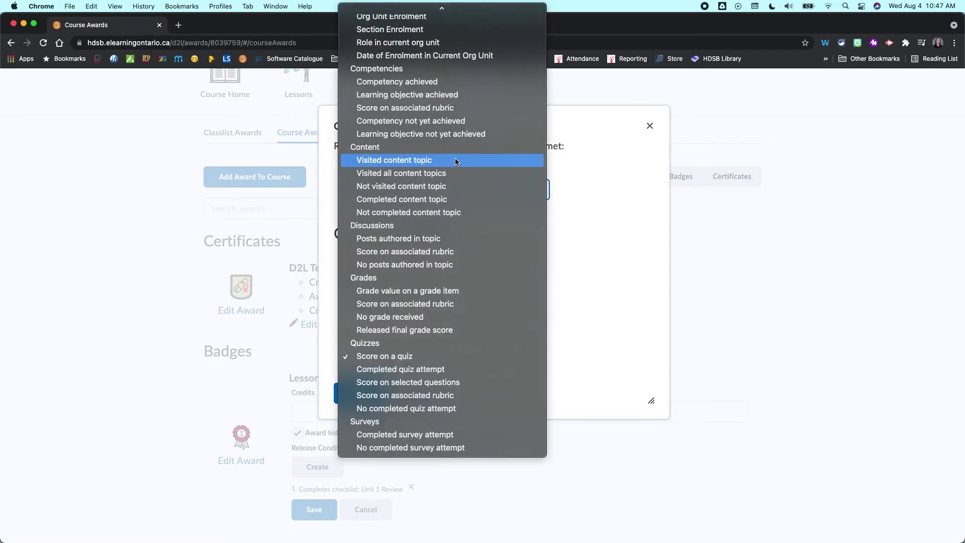
{"action": "scroll", "coordinate": [455, 161], "scroll_direction": "up", "scroll_amount": 3}
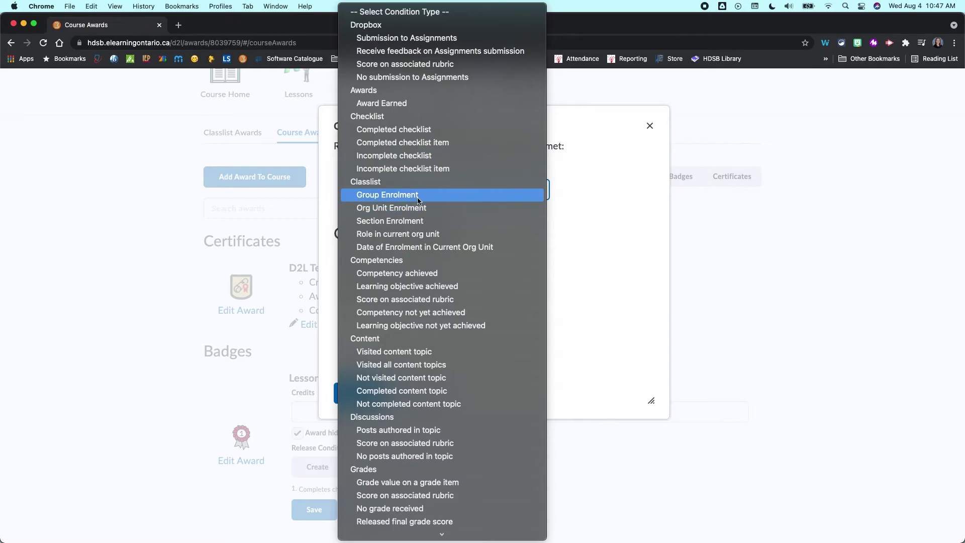
{"action": "scroll", "coordinate": [415, 189], "scroll_direction": "down", "scroll_amount": 5}
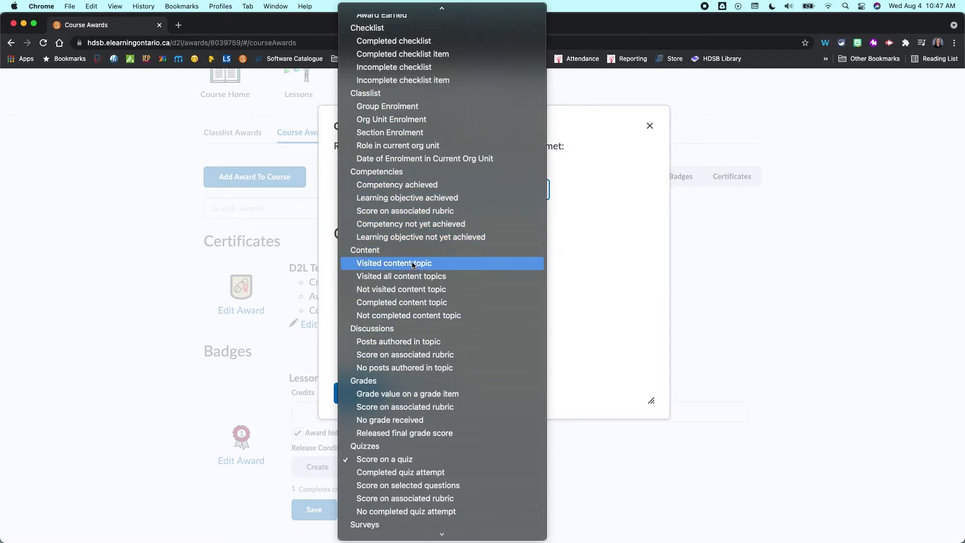
{"action": "left_click", "coordinate": [415, 264]}
{"action": "left_click", "coordinate": [405, 284]}
{"action": "left_click", "coordinate": [410, 302]}
{"action": "left_click", "coordinate": [358, 393]}
- Choose Copy of Button Examples as the visited topic and create the condition
{"action": "left_click", "coordinate": [392, 297]}
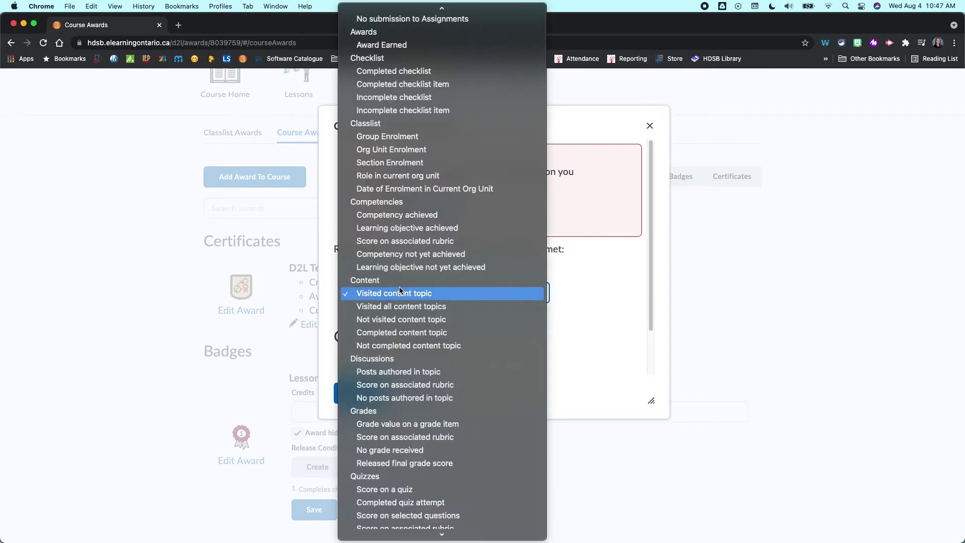
{"action": "left_click", "coordinate": [442, 299]}
{"action": "scroll", "coordinate": [442, 333], "scroll_direction": "down", "scroll_amount": 2}
{"action": "left_click", "coordinate": [442, 334]}
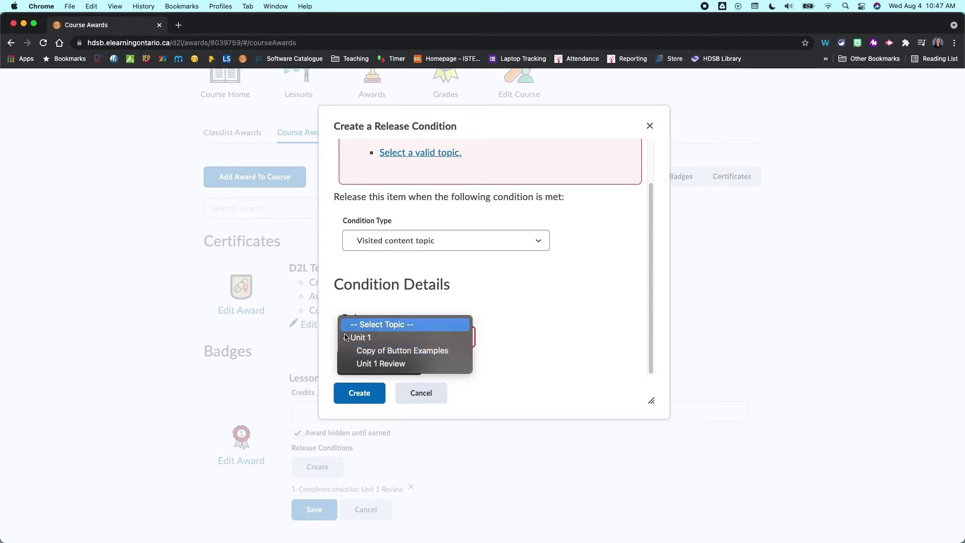
{"action": "left_click", "coordinate": [374, 353]}
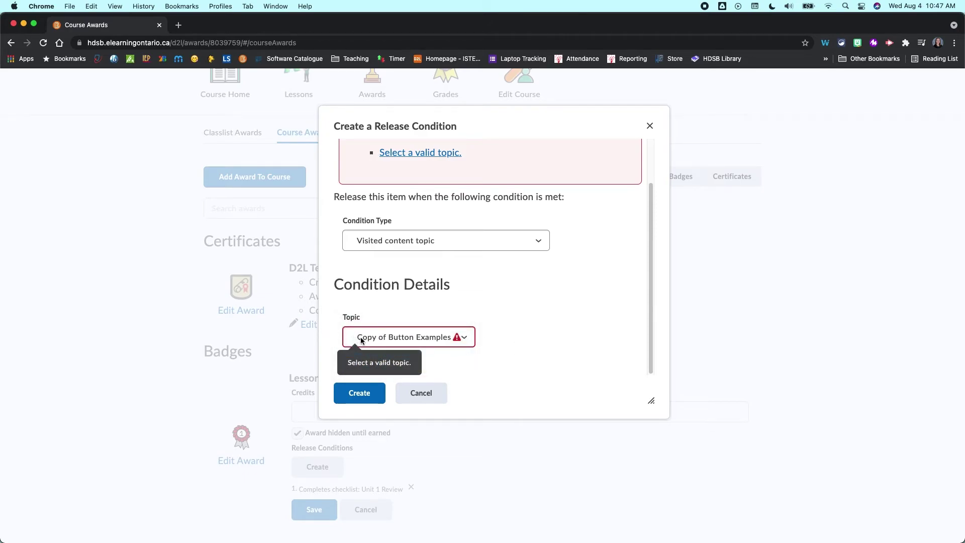
{"action": "left_click", "coordinate": [360, 392]}
- Save the Lesson 1 badge with its two release conditions and dismiss the confirmation
{"action": "scroll", "coordinate": [457, 390], "scroll_direction": "down", "scroll_amount": 1}
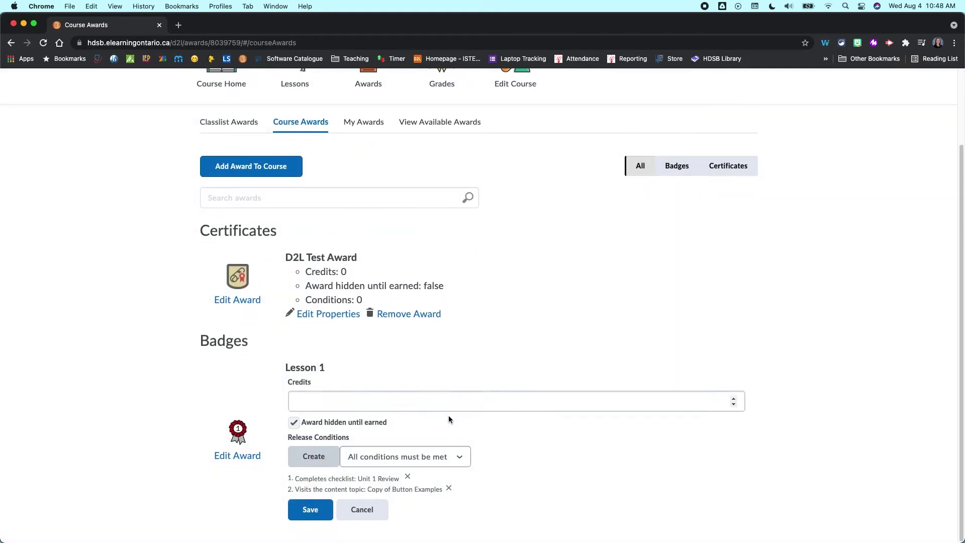
{"action": "left_click", "coordinate": [310, 510]}
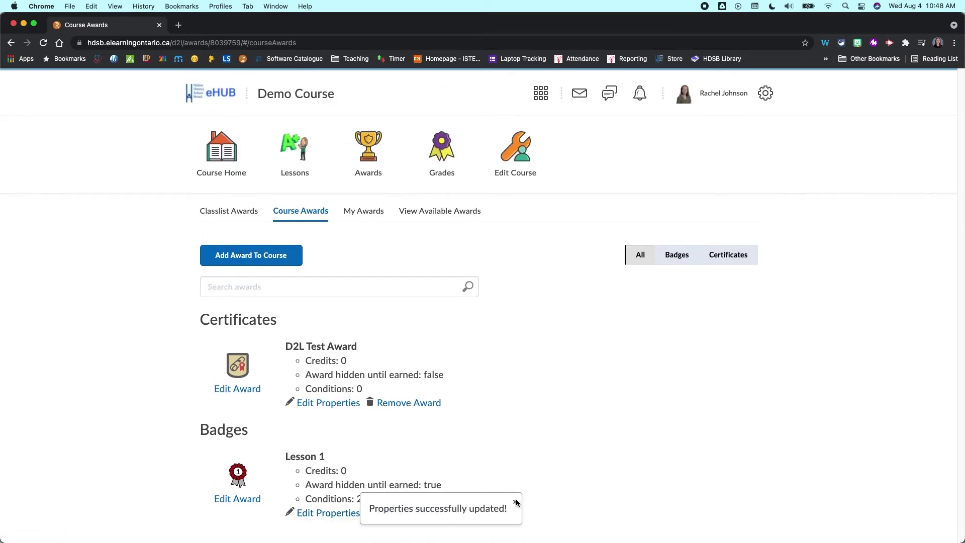
{"action": "left_click", "coordinate": [516, 502]}
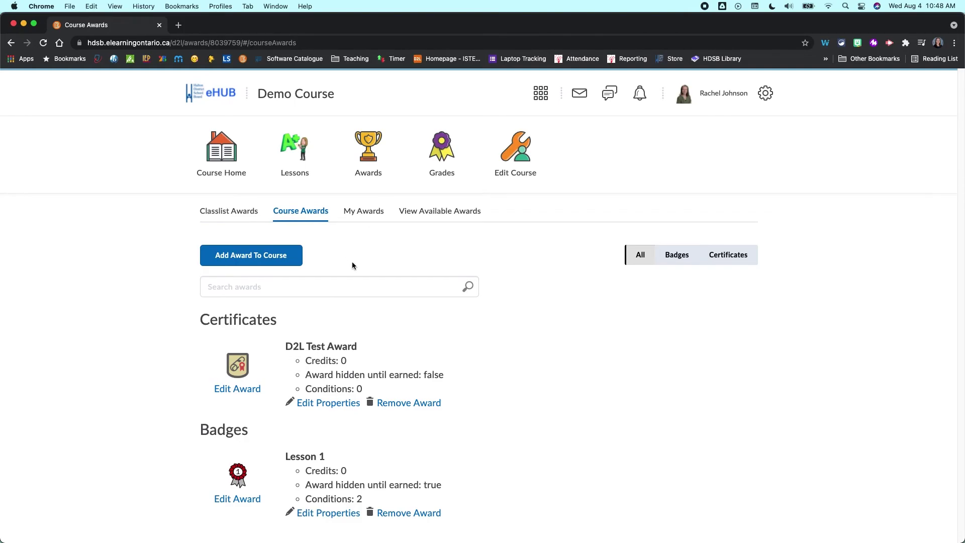
{"action": "left_click", "coordinate": [364, 212]}
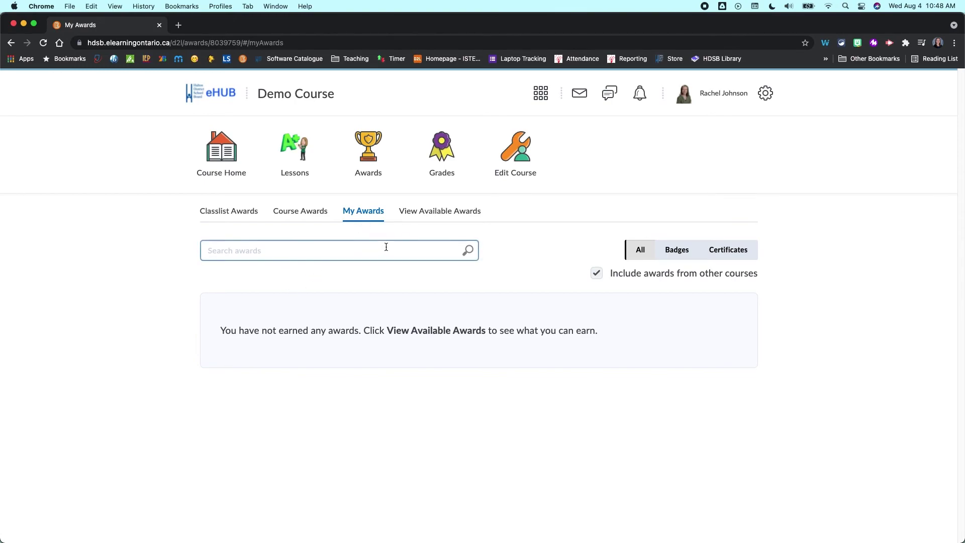
{"action": "left_click", "coordinate": [432, 216]}
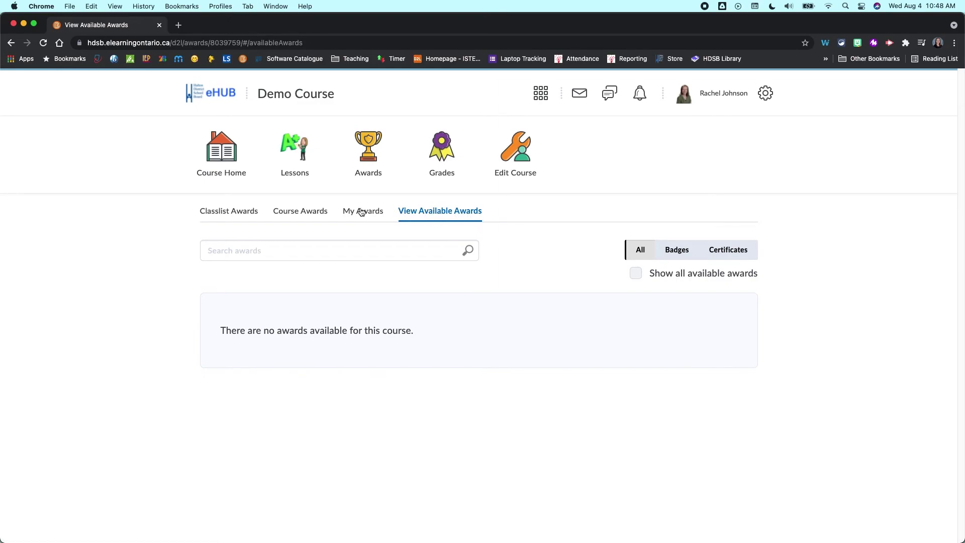
{"action": "left_click", "coordinate": [300, 212]}
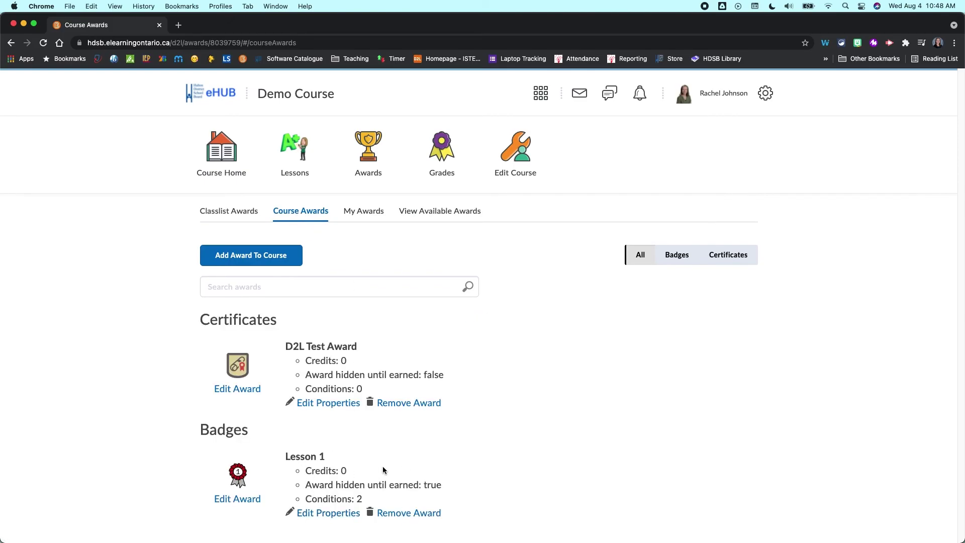
{"action": "left_click", "coordinate": [339, 404]}
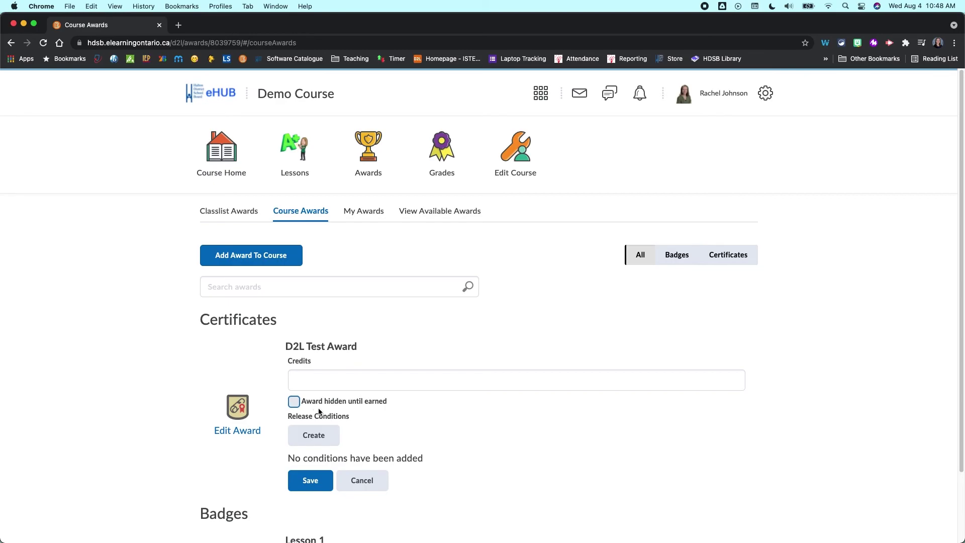
{"action": "scroll", "coordinate": [311, 433], "scroll_direction": "down", "scroll_amount": 3}
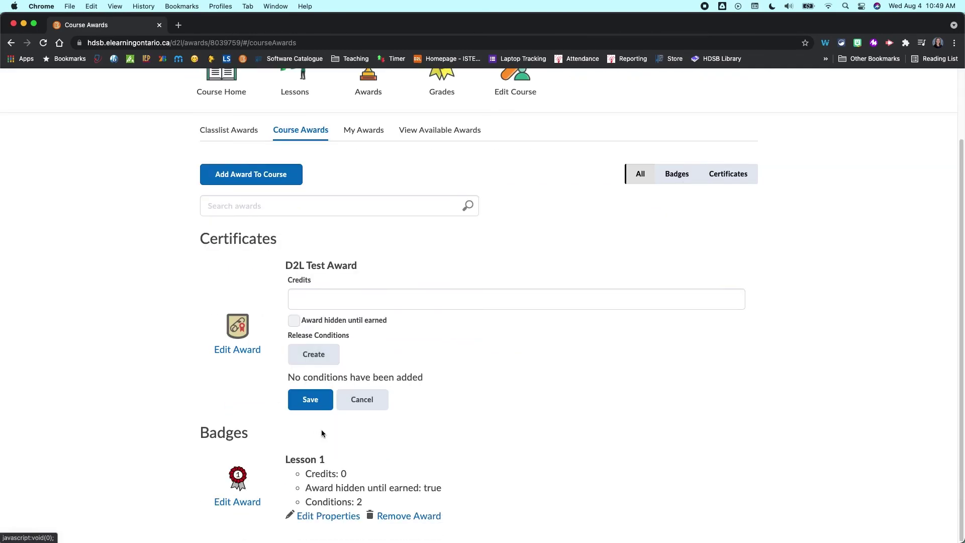
{"action": "left_click", "coordinate": [367, 400]}
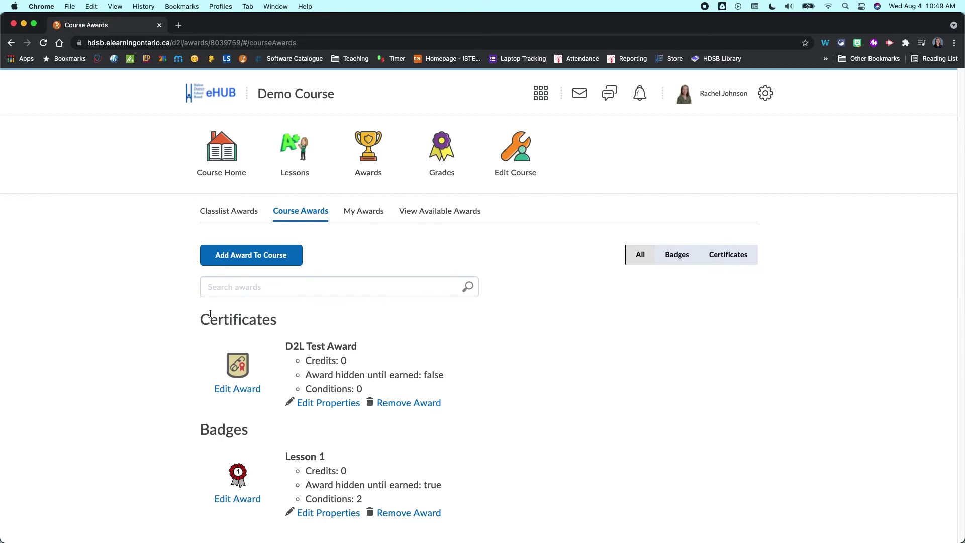
- Issue the Lesson 1 badge to the test student from Classlist Awards with the demo criteria text
{"action": "left_click", "coordinate": [214, 218]}
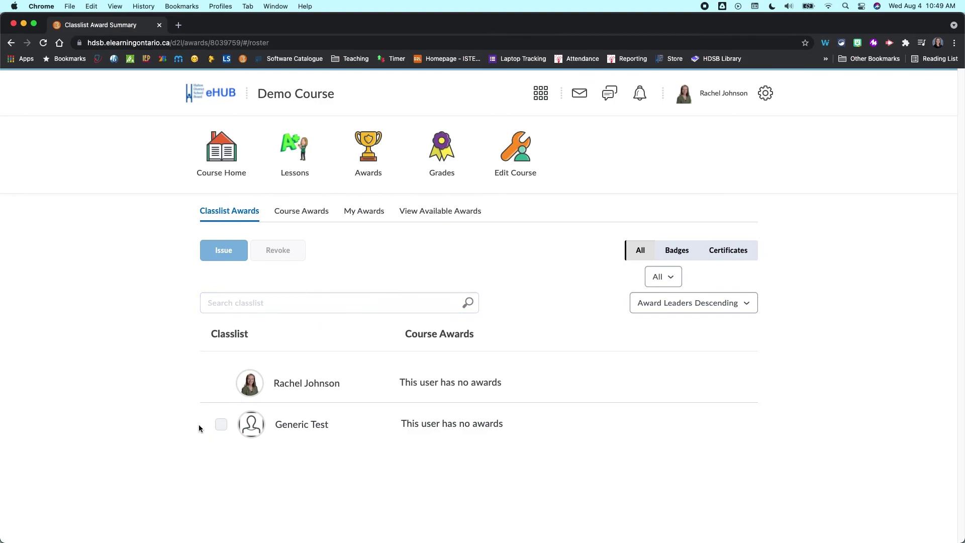
{"action": "left_click", "coordinate": [222, 425]}
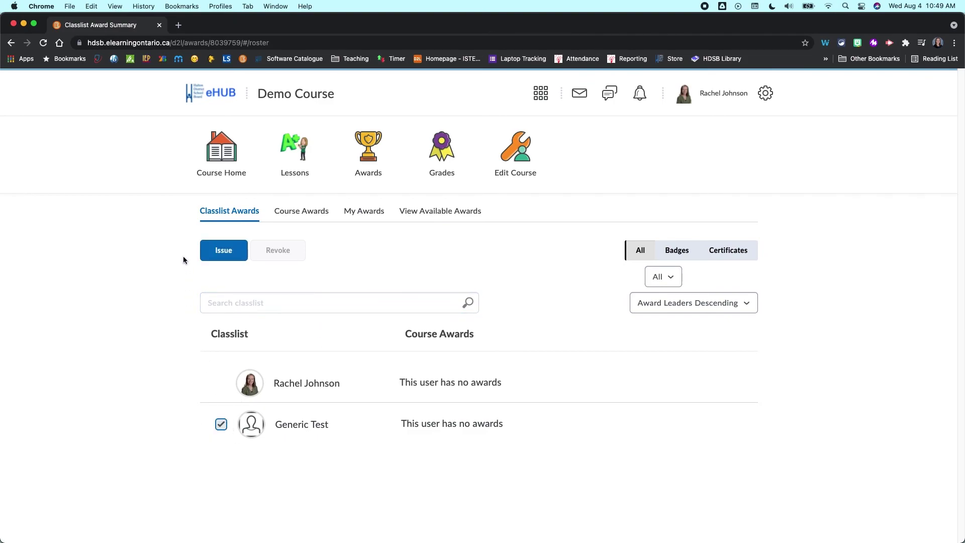
{"action": "left_click", "coordinate": [219, 250]}
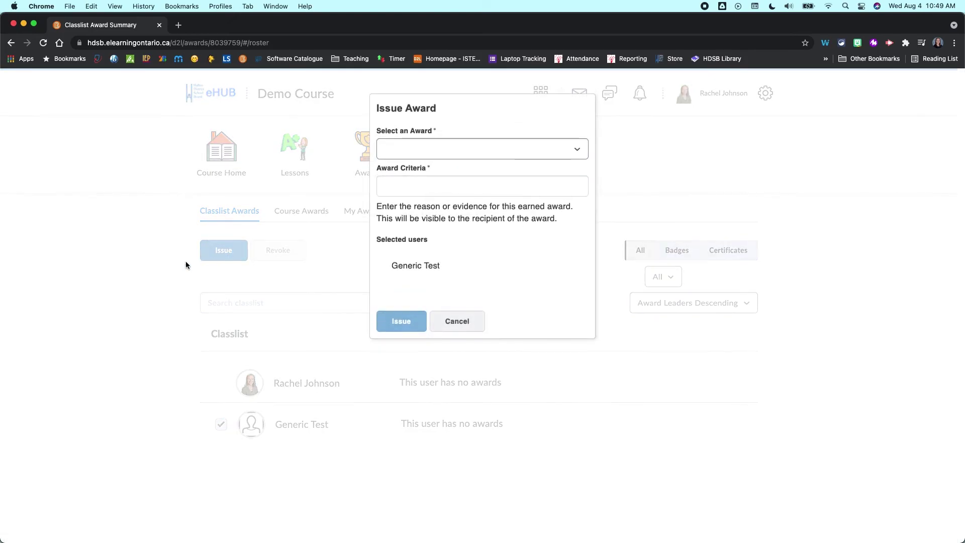
{"action": "left_click", "coordinate": [483, 147]}
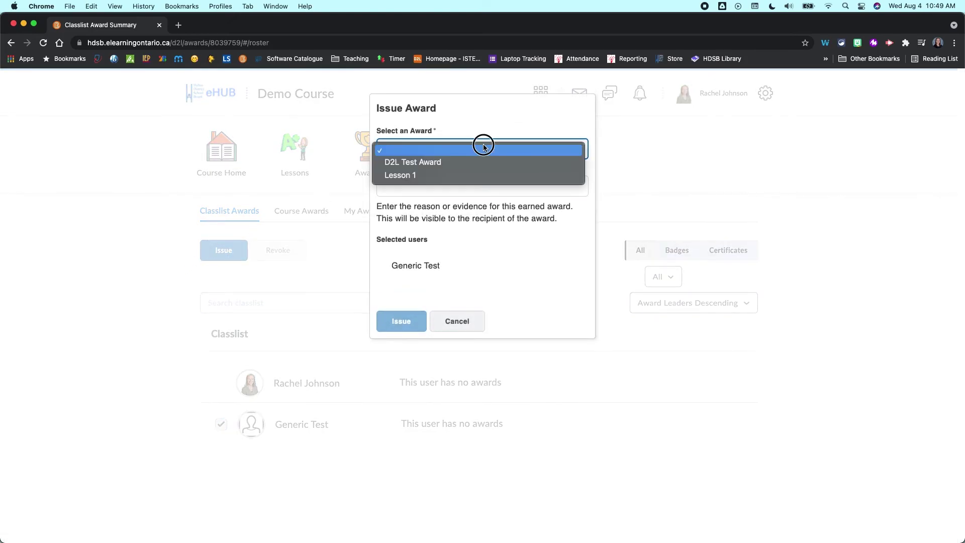
{"action": "left_click", "coordinate": [457, 174]}
{"action": "left_click", "coordinate": [427, 189]}
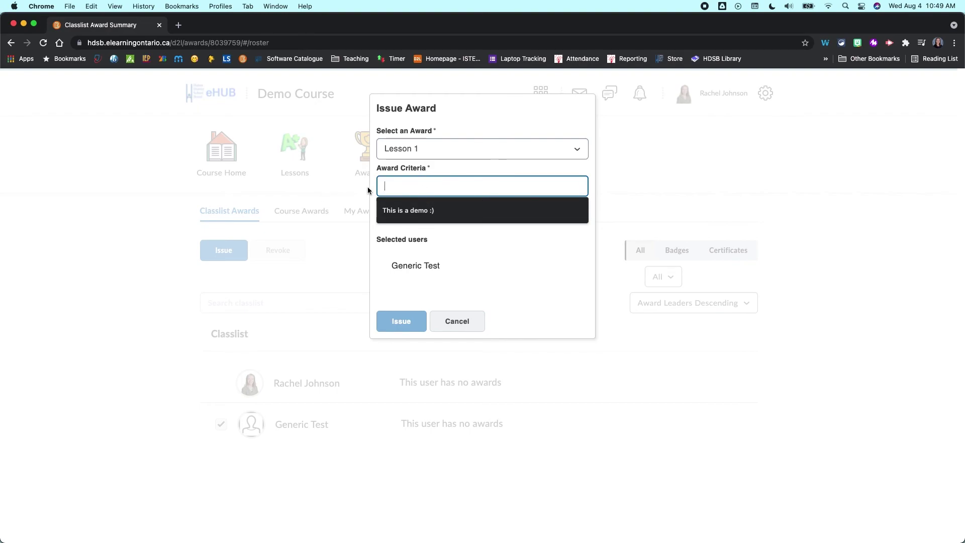
{"action": "left_click", "coordinate": [398, 210]}
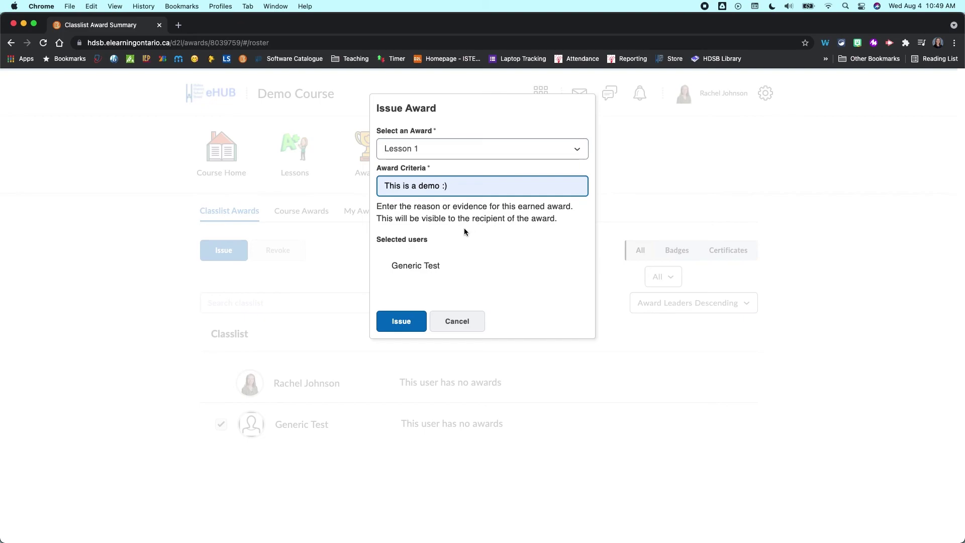
{"action": "left_click", "coordinate": [405, 323]}
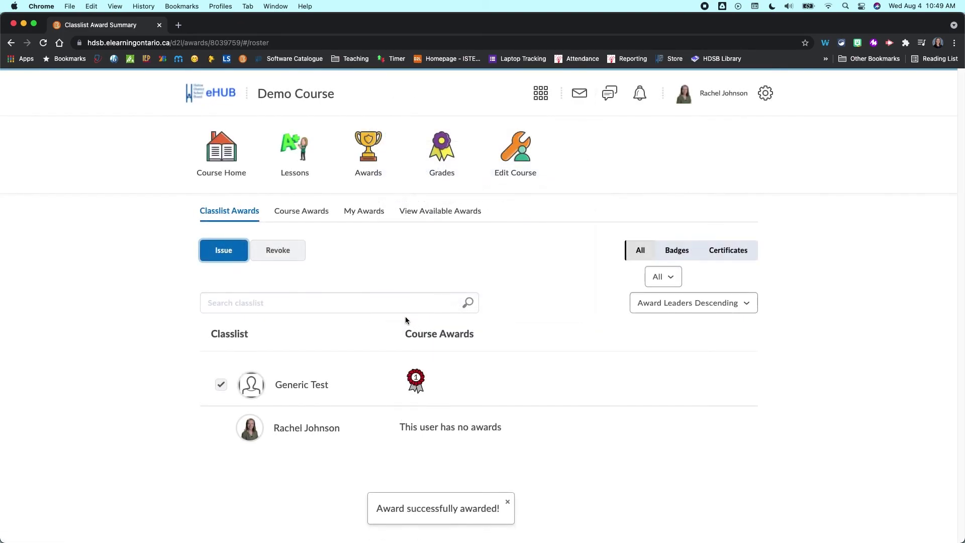